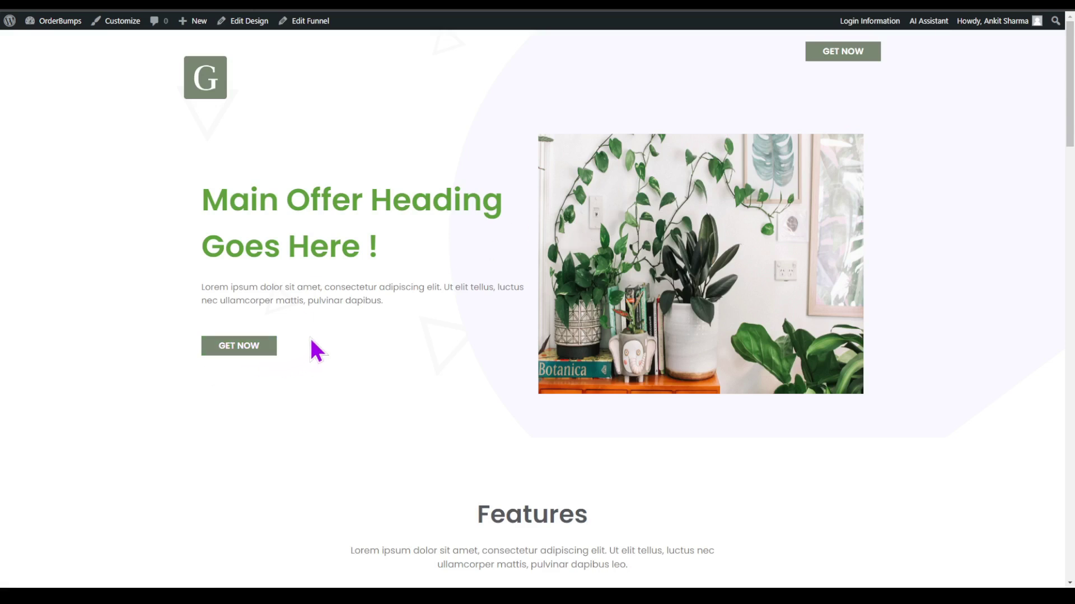
Look over the sample funnel's landing and checkout pages and add the $11.90 offer to the order.
scroll(956, 208, down, 5)
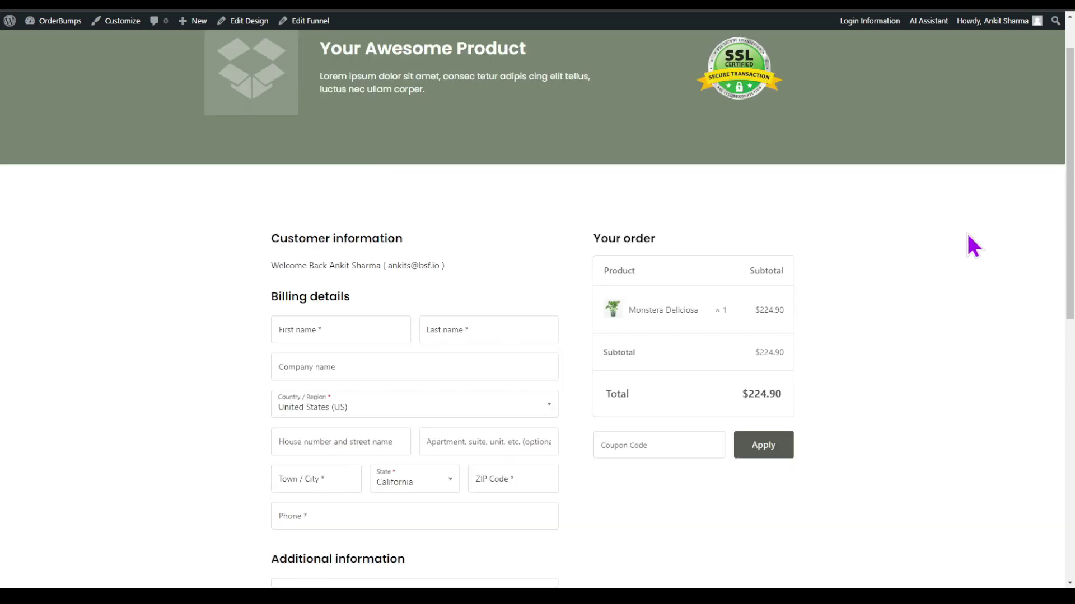
scroll(966, 239, down, 1)
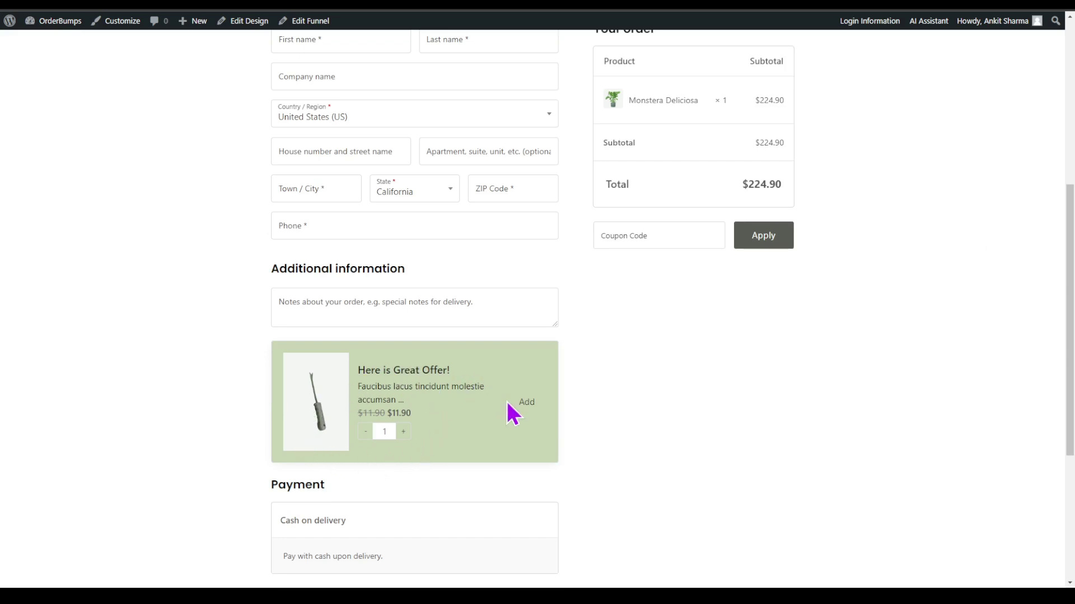
click(531, 406)
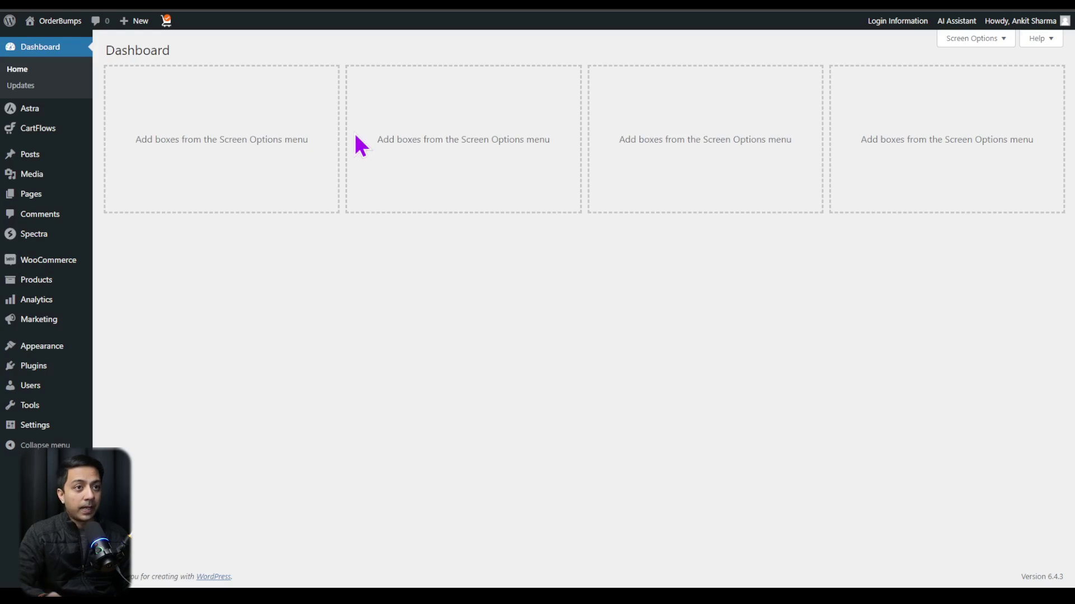
Check the installed WordPress plugins and open the list of CartFlows funnels.
click(34, 367)
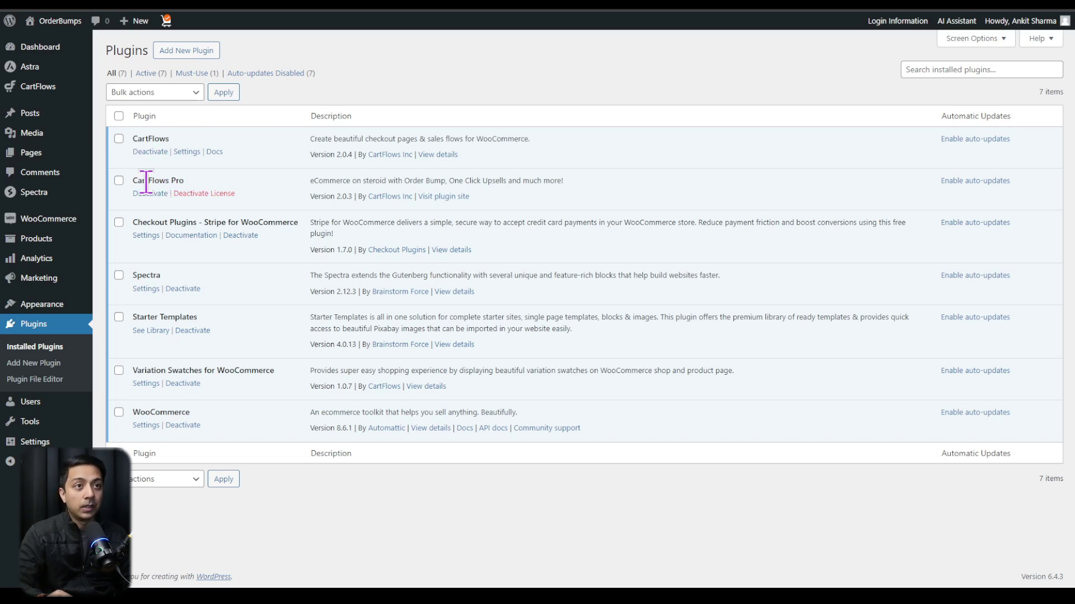
mouse_move(40, 85)
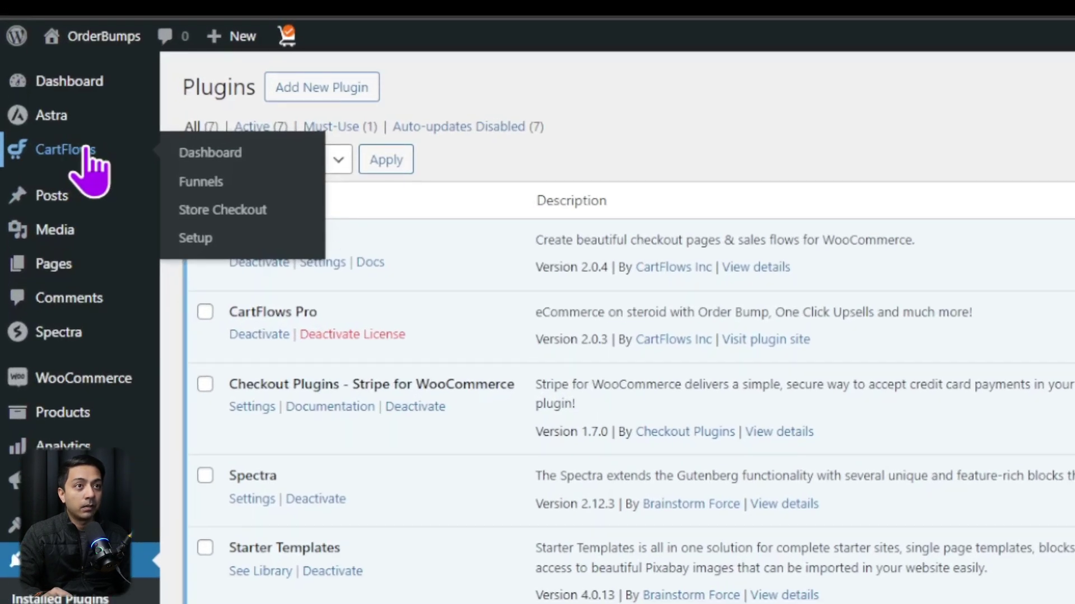
click(85, 151)
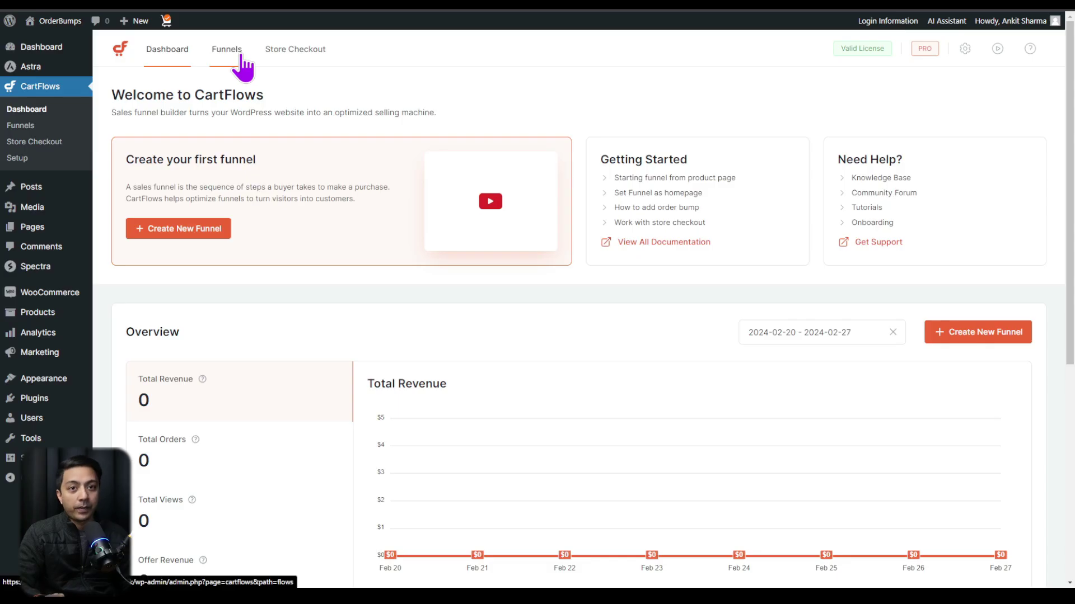
click(240, 56)
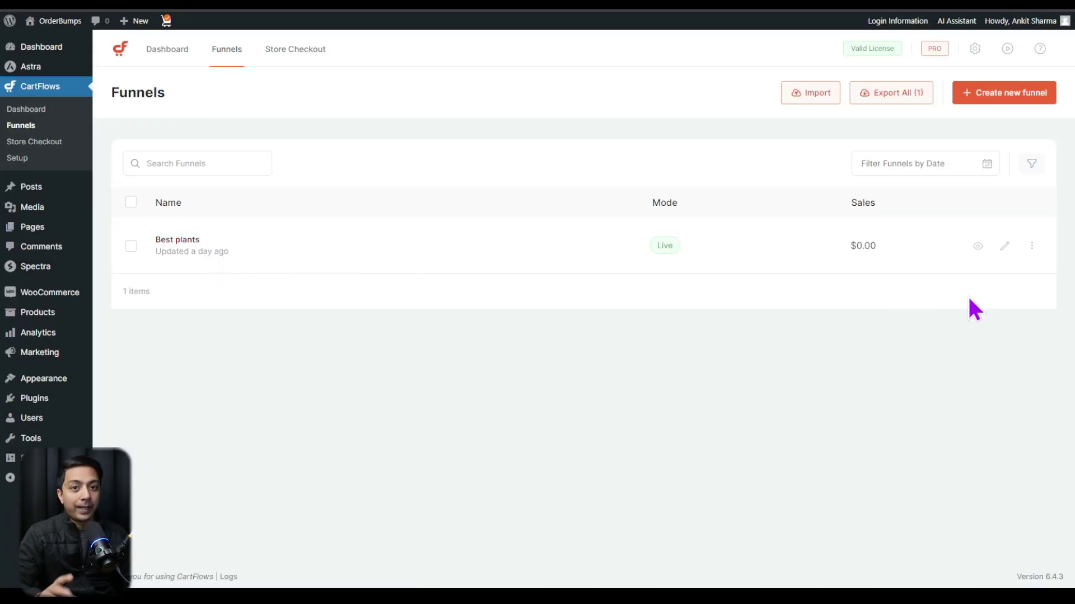
Preview the Best plants funnel in a new browser tab and add both order bump offers on its checkout page.
right_click(978, 249)
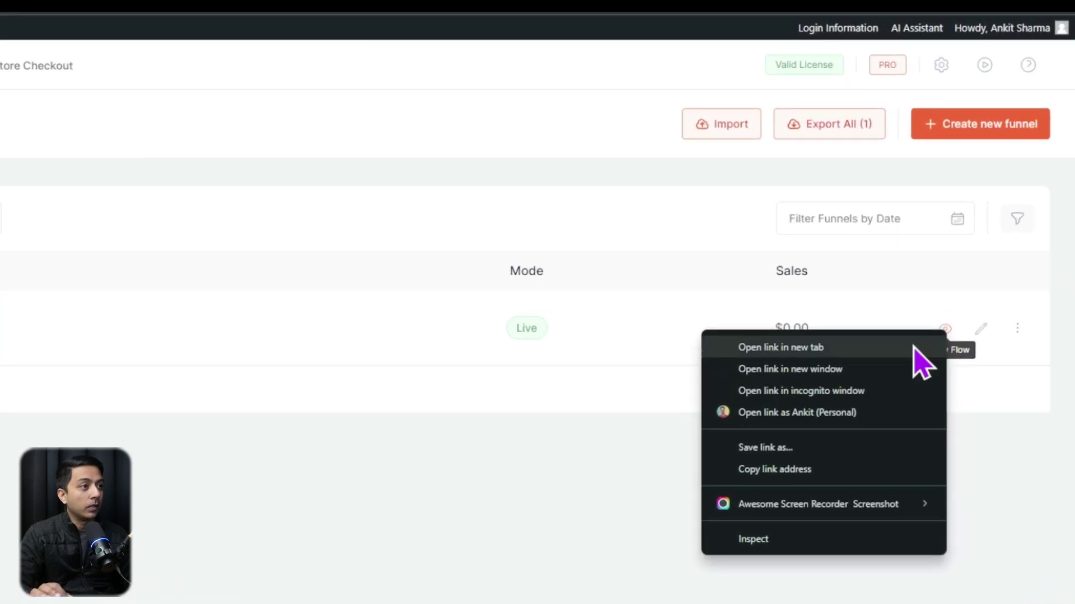
click(913, 347)
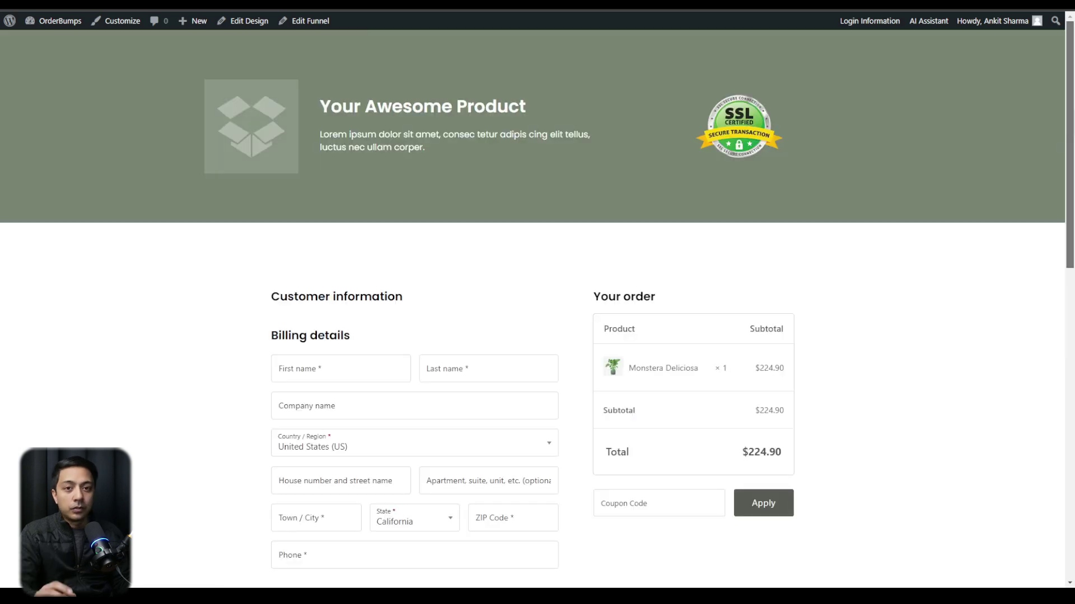
scroll(1071, 212, down, 3)
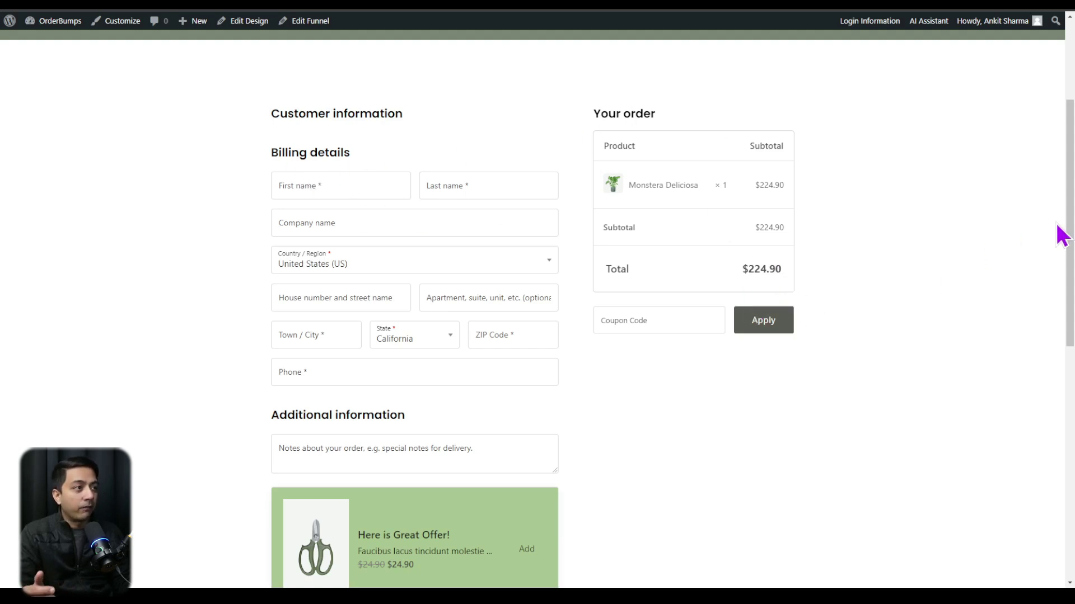
scroll(1069, 256, down, 5)
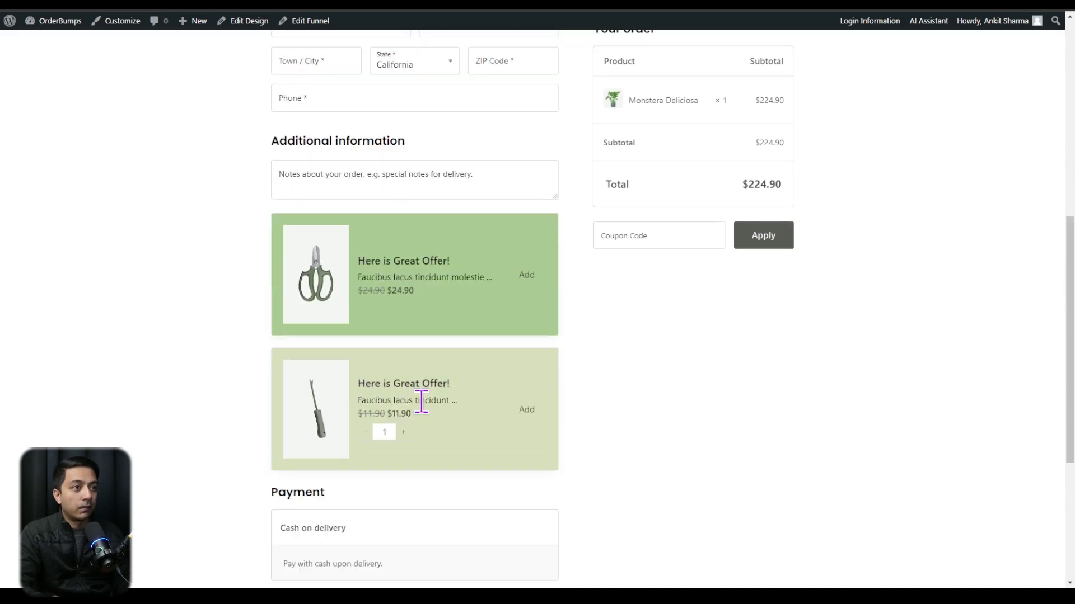
click(528, 277)
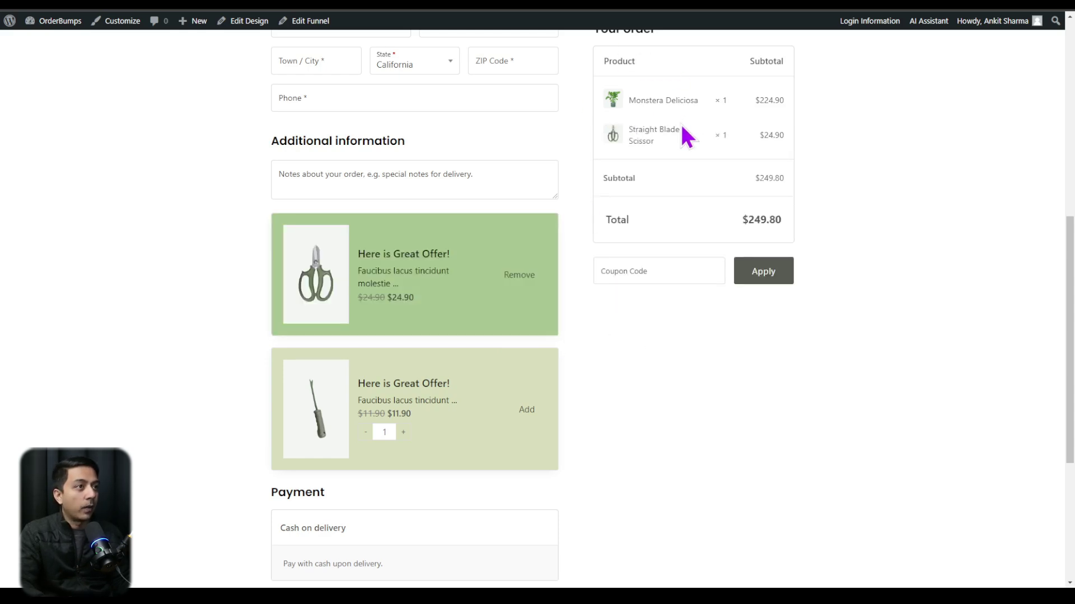
scroll(688, 136, up, 1)
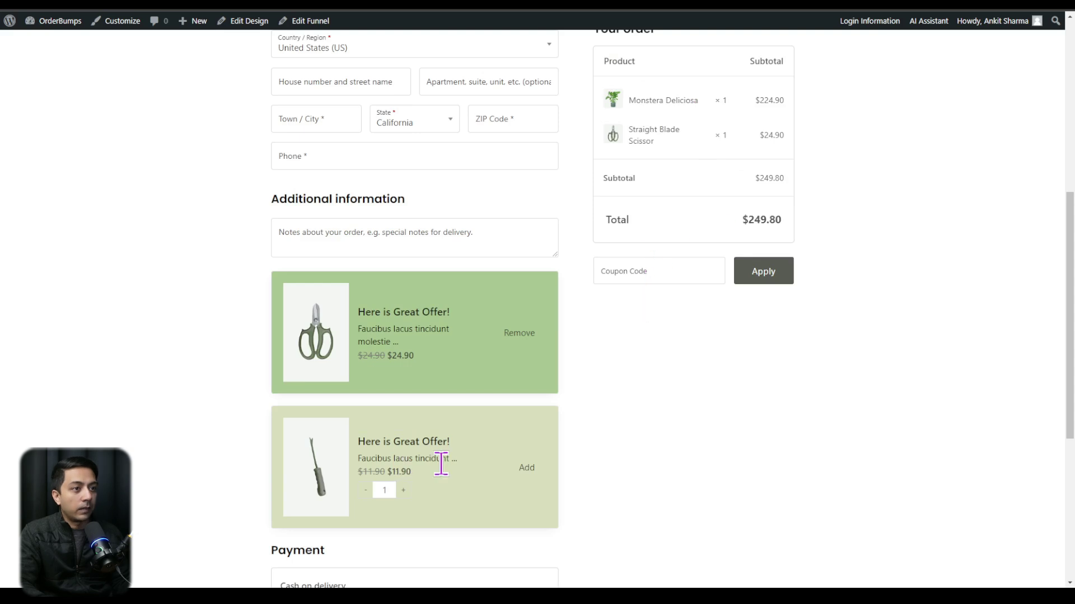
click(527, 468)
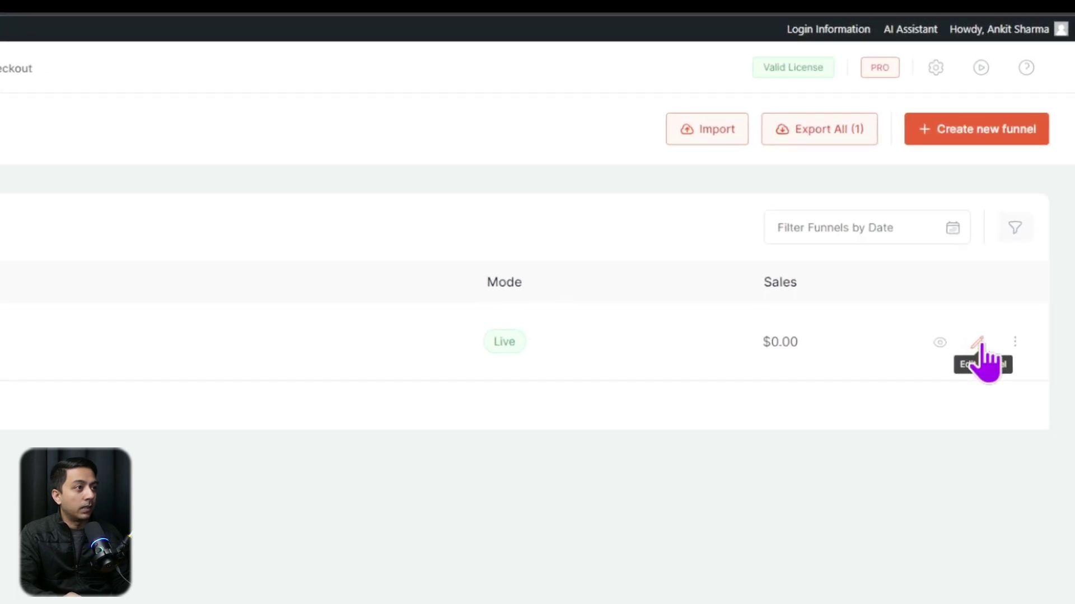
Edit the Best plants funnel and open the order bump settings of its Checkout Page step.
click(977, 344)
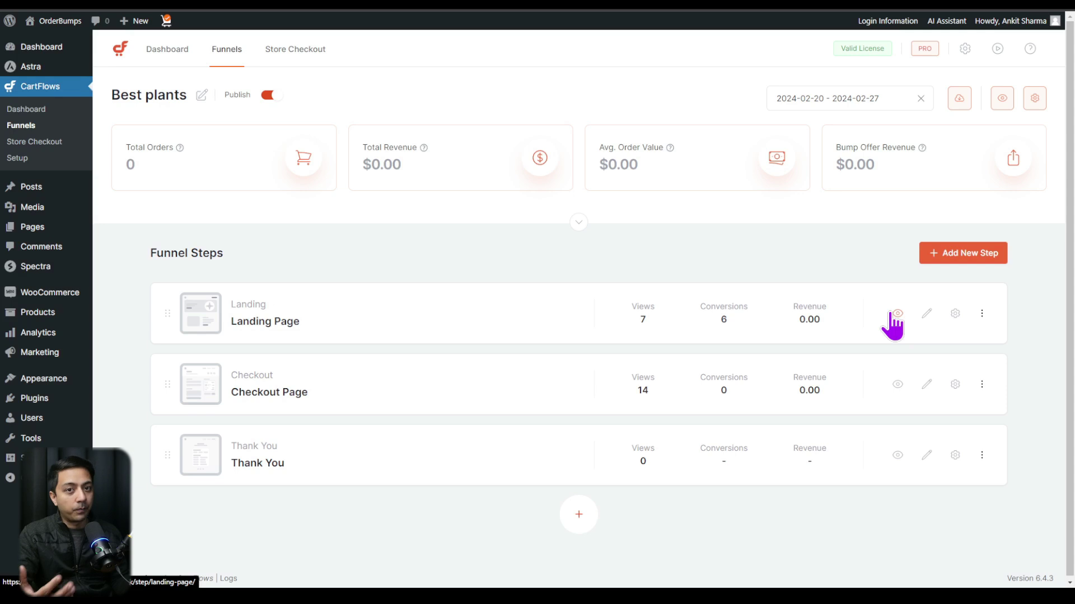
click(926, 391)
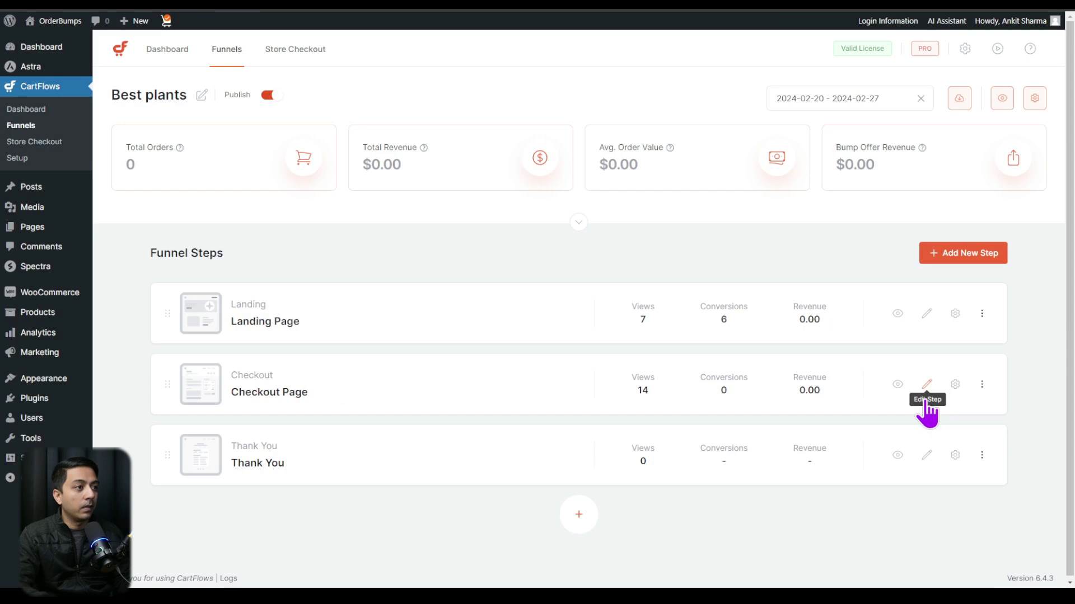
click(956, 391)
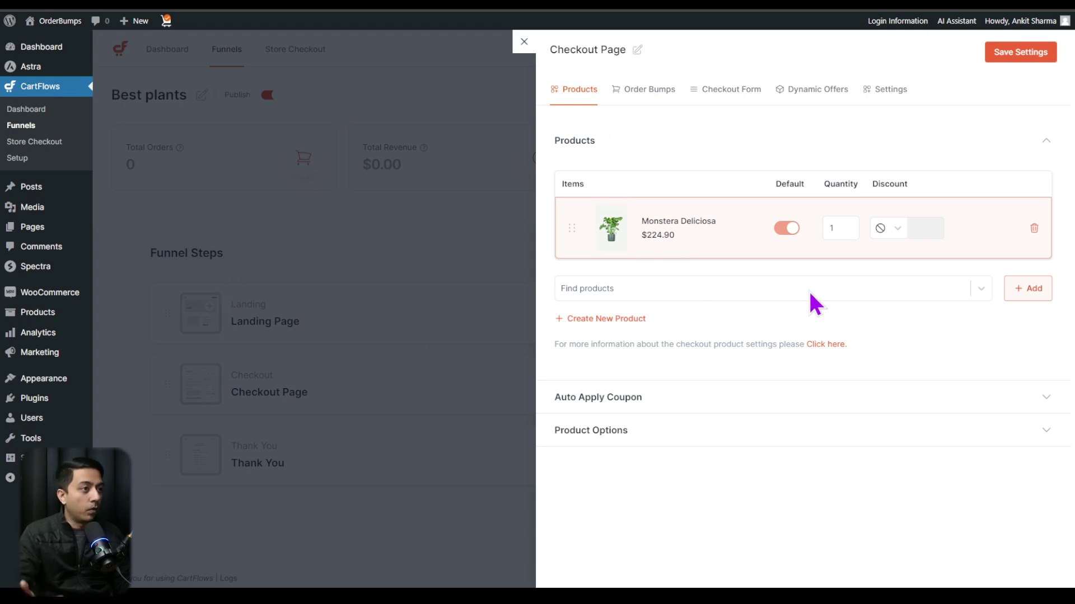
click(625, 290)
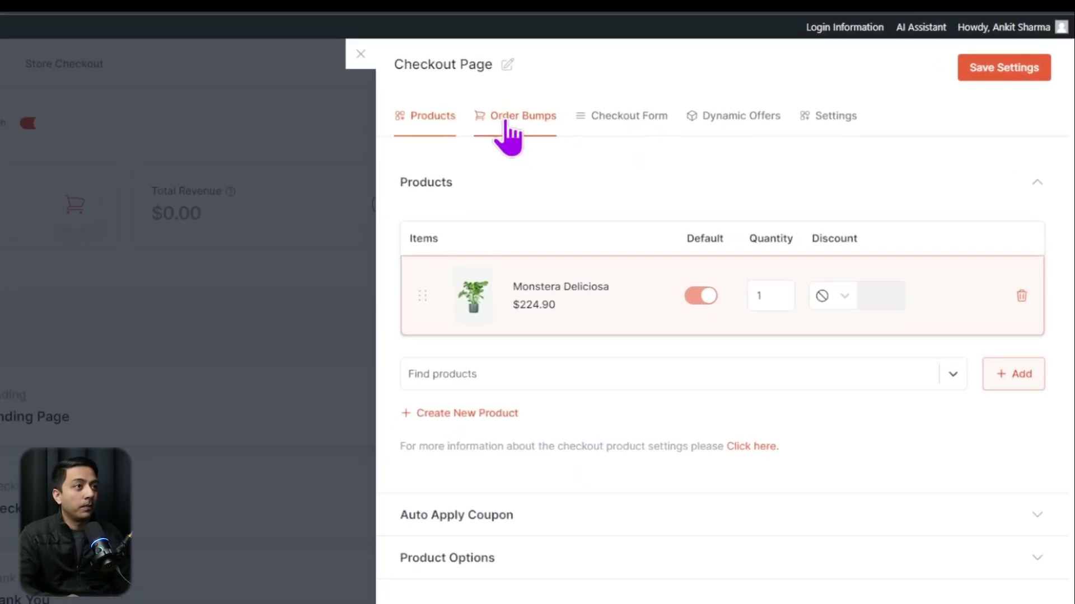
click(446, 132)
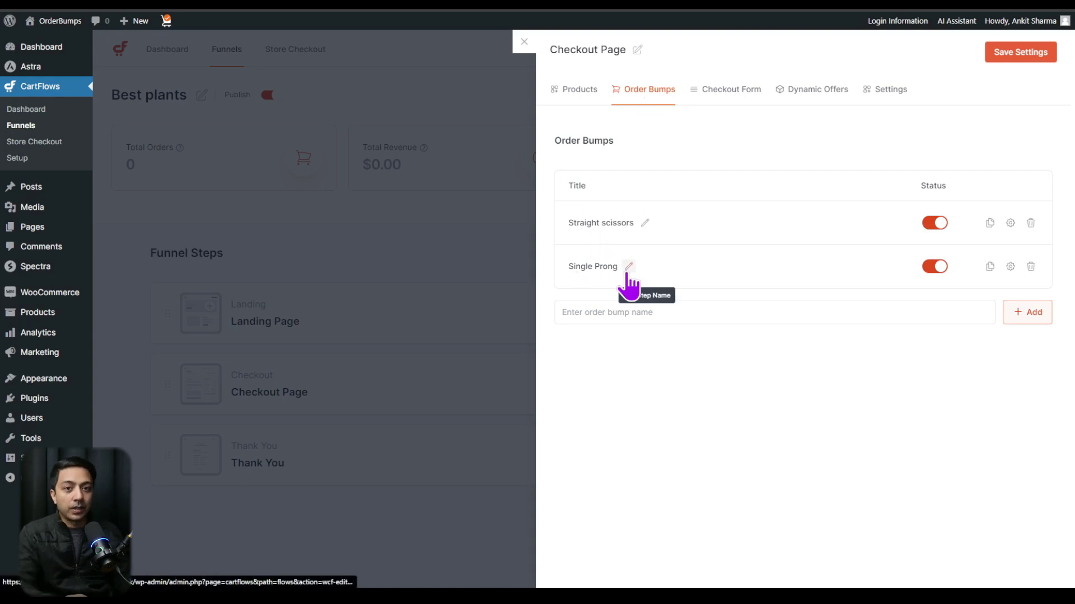
Delete the Straight scissors and Single Prong order bumps and save the checkout settings.
click(1031, 222)
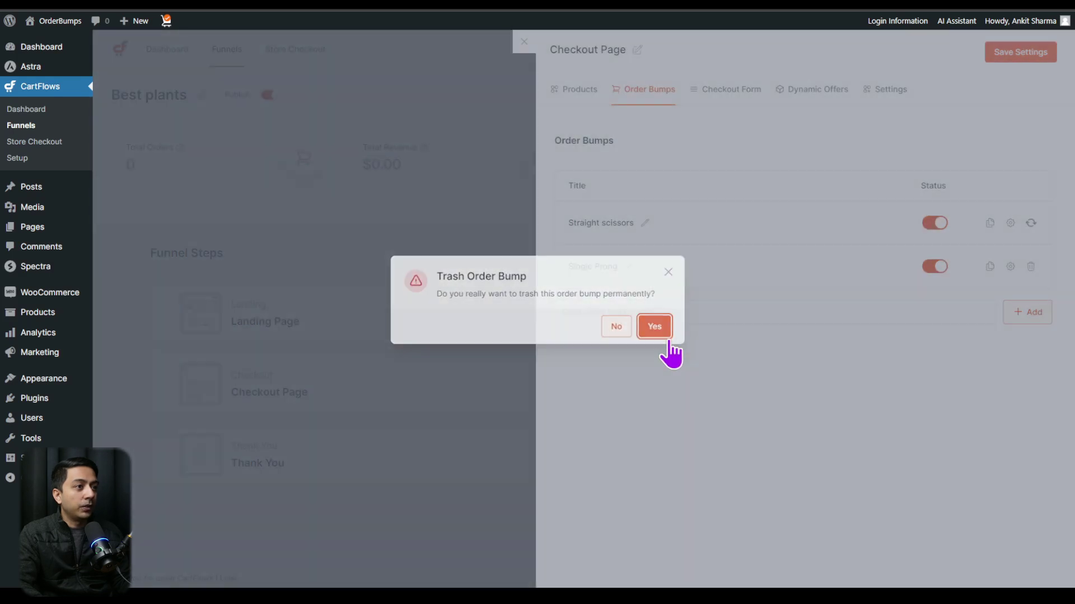
click(658, 329)
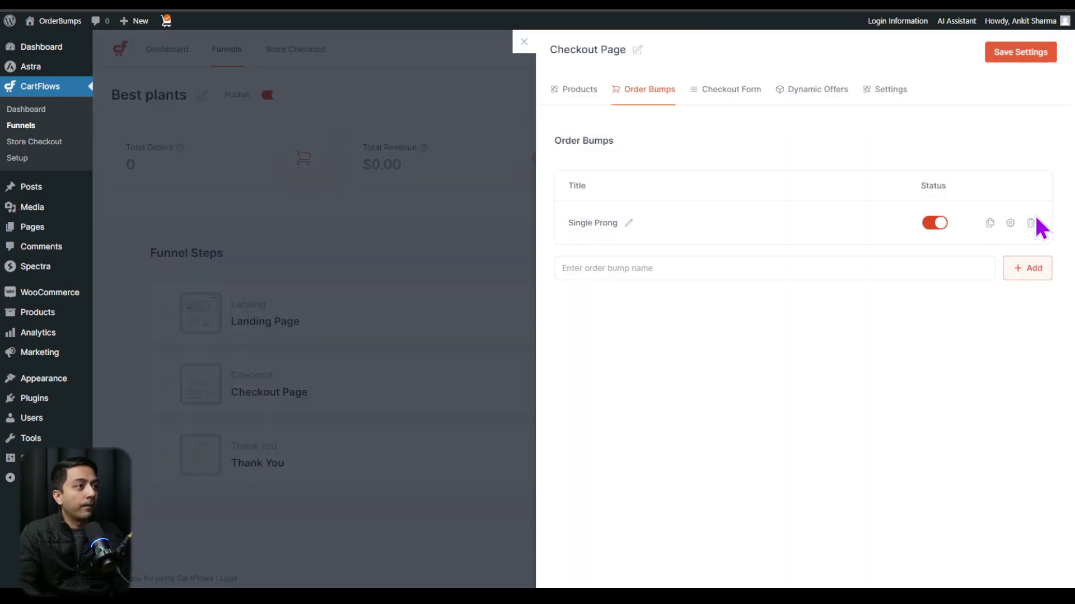
click(1031, 222)
click(651, 330)
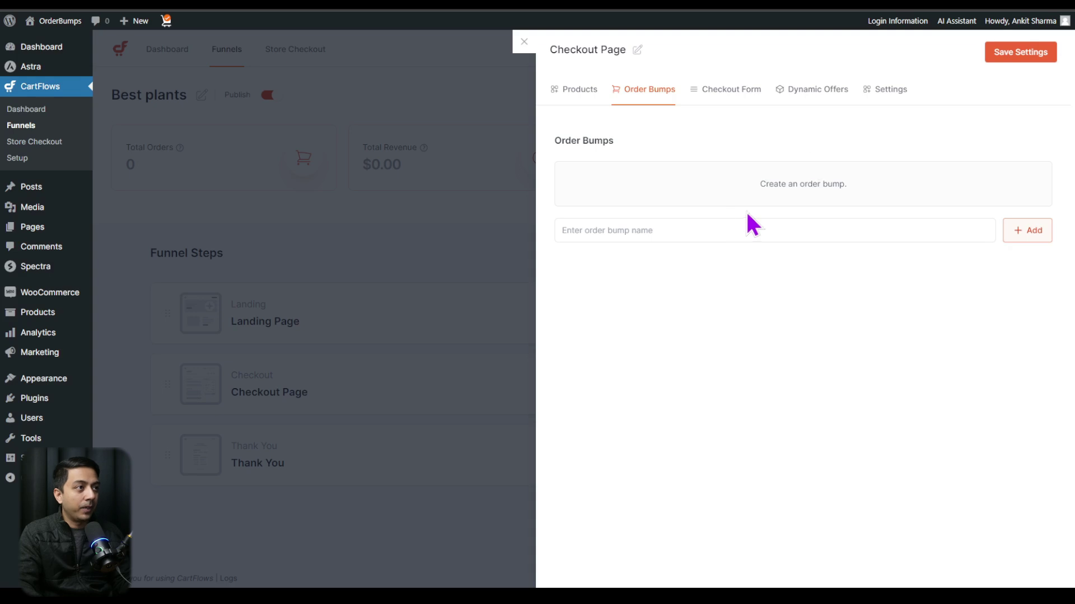
click(1020, 63)
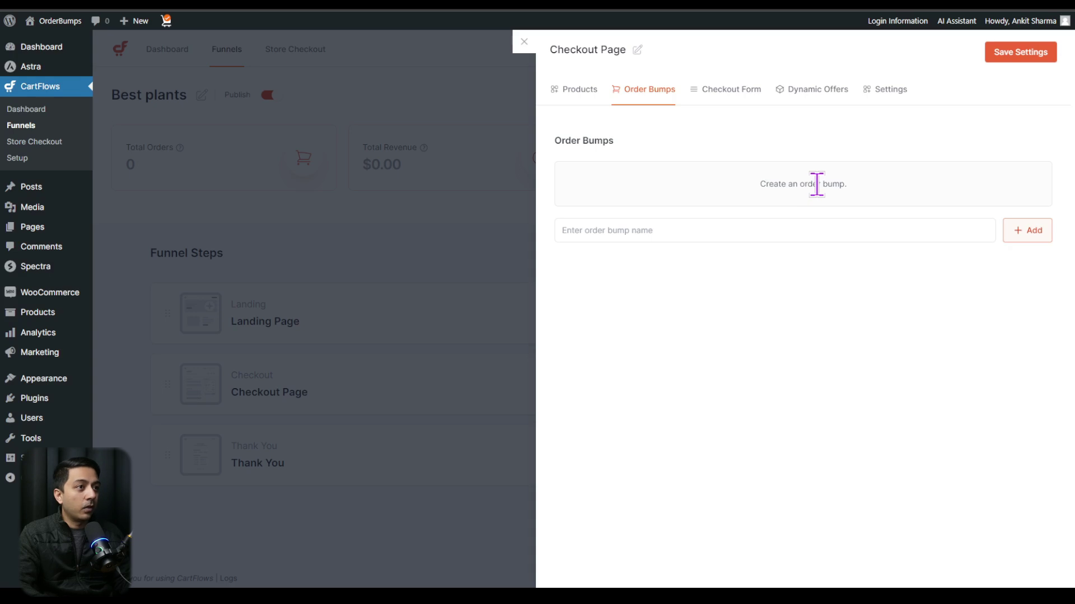
Add a new order bump named OB1 to the Checkout Page.
click(607, 237)
text(OB1)
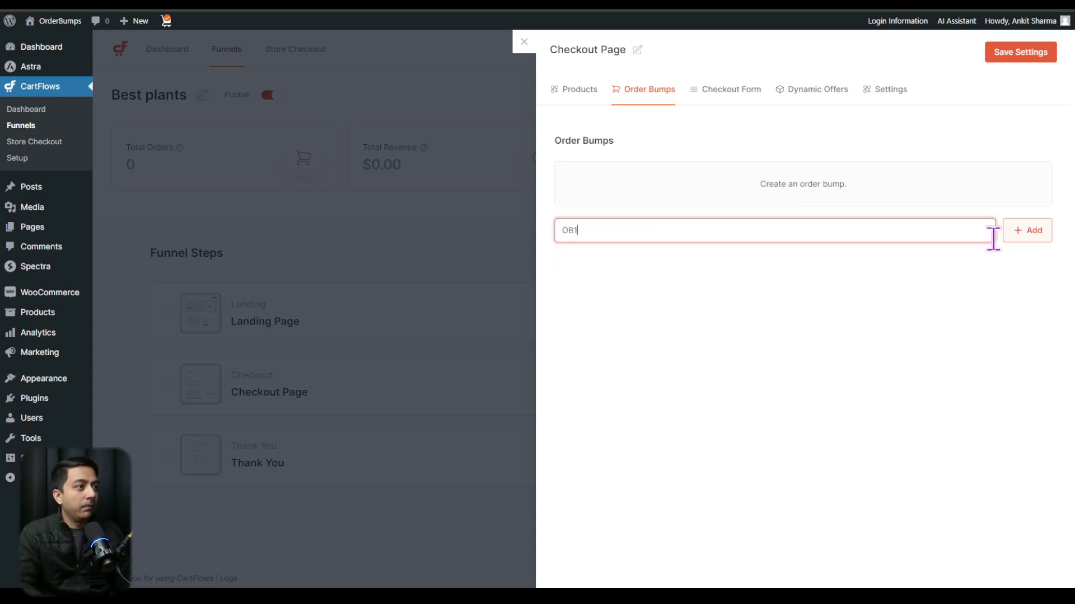
click(1025, 237)
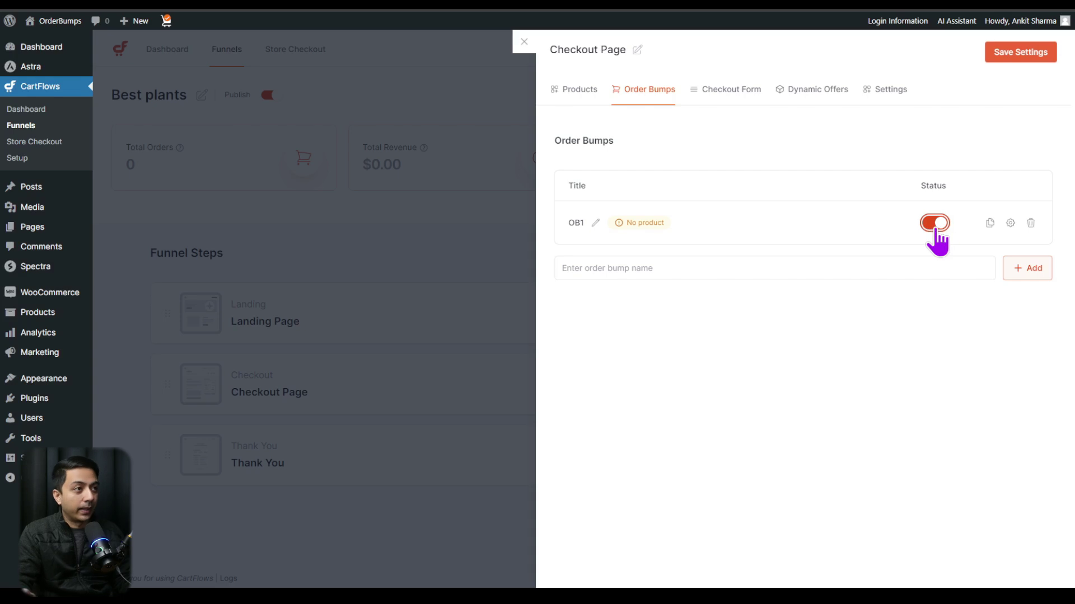
Open the settings of order bump OB1 and add the Single Prong Weeder as its product.
click(1011, 224)
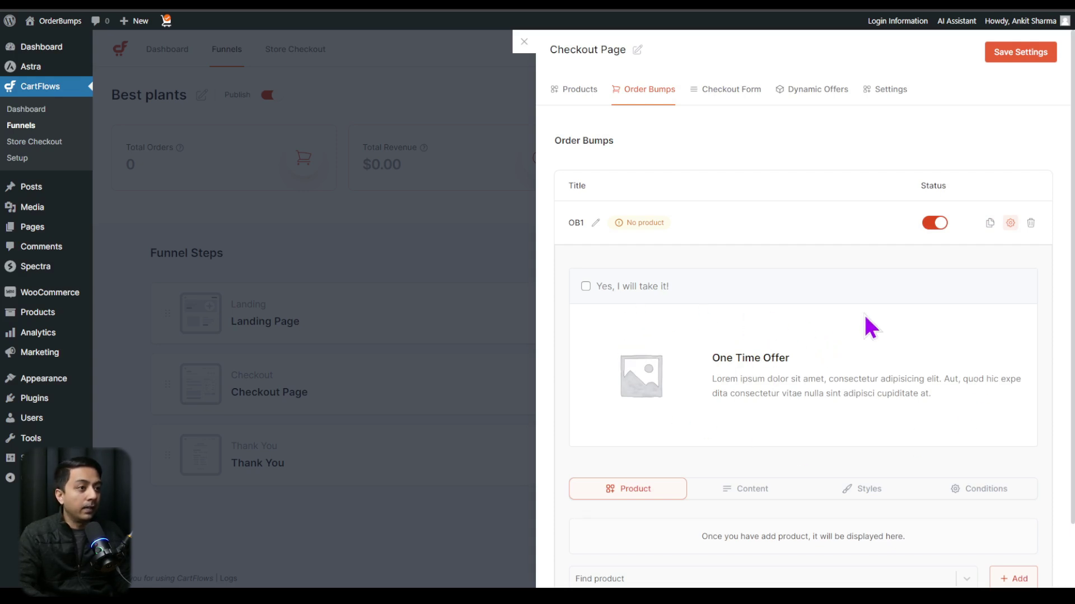
scroll(834, 323, down, 2)
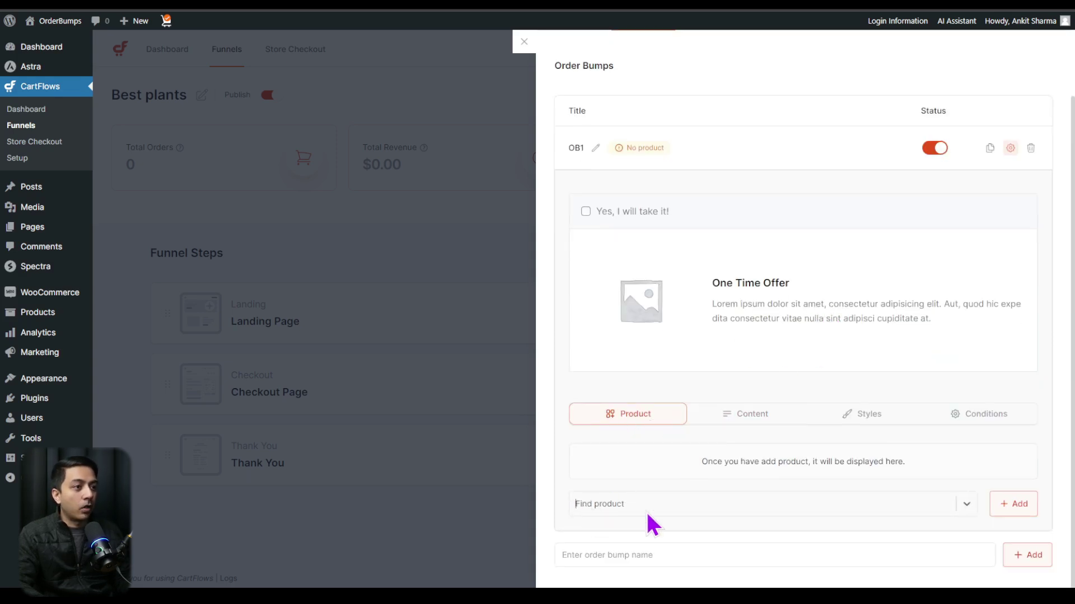
click(663, 505)
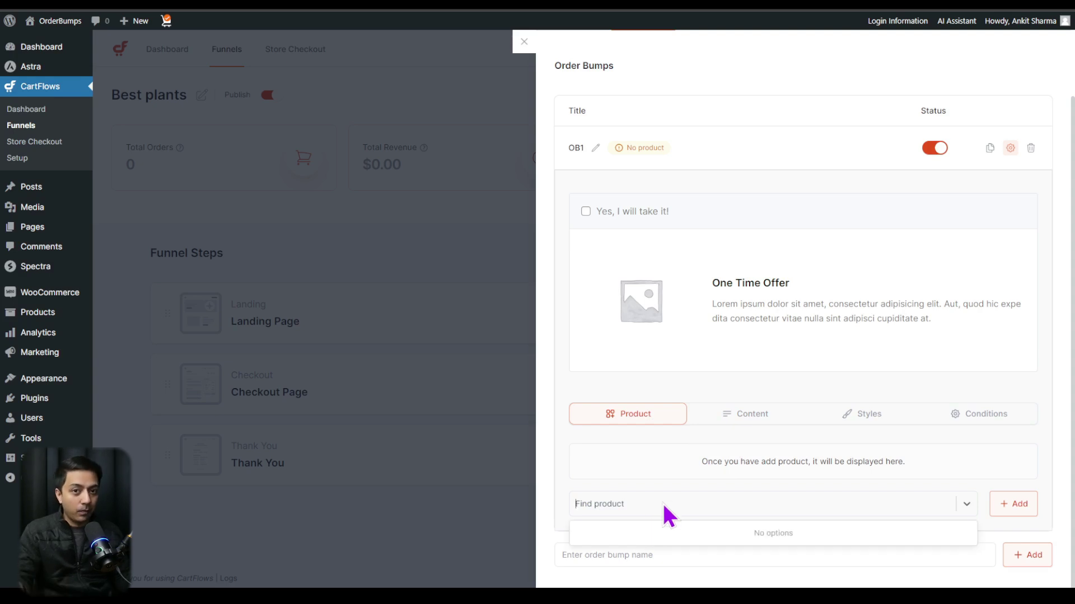
text(single)
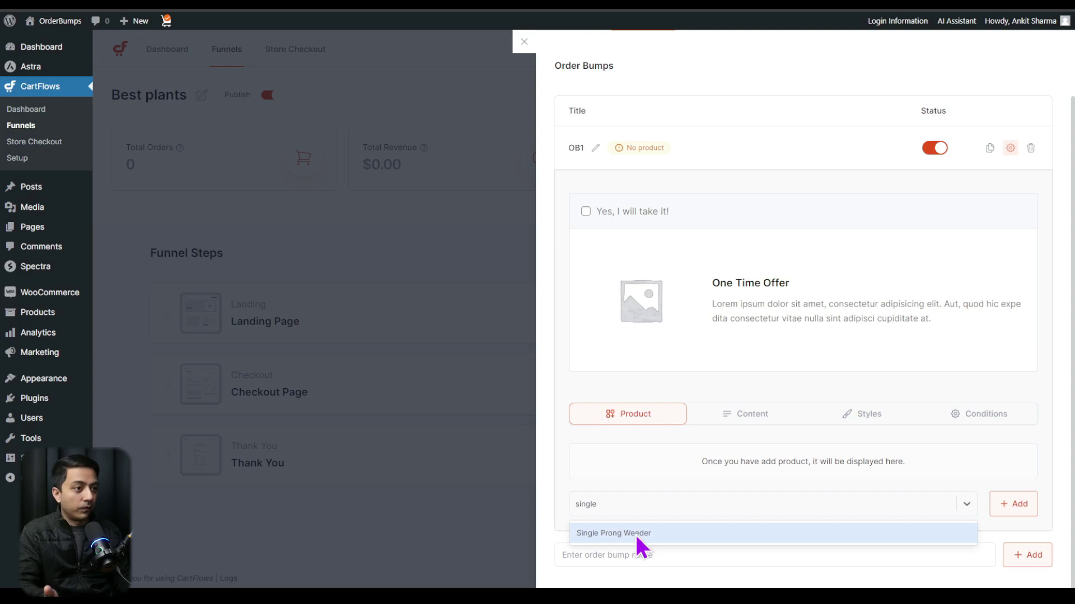
click(632, 533)
click(1004, 506)
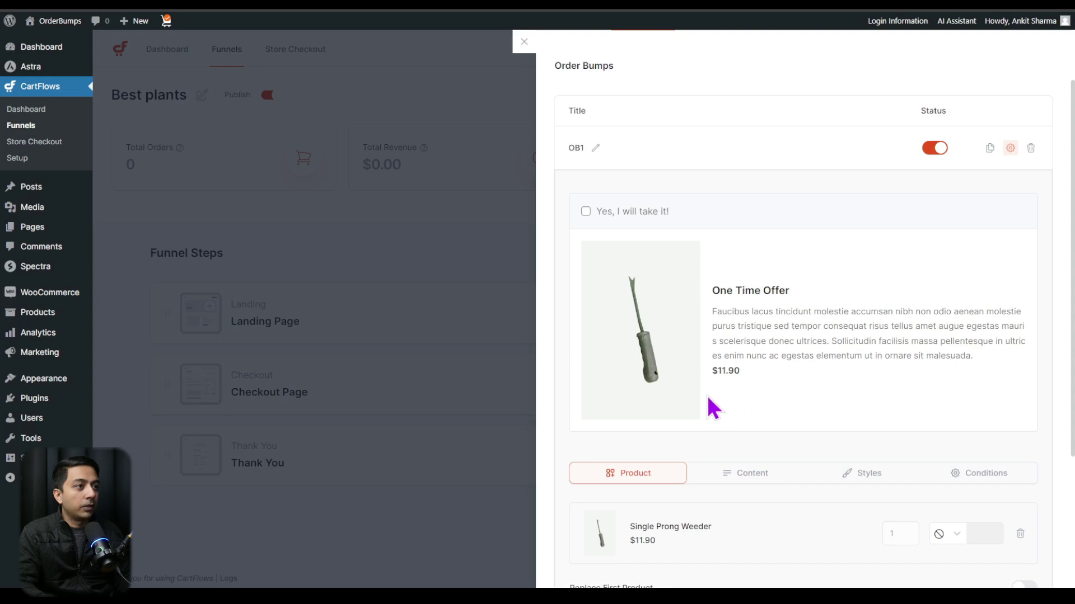
Shorten the product text in OB1's description to "Faucibus lacus tincidunt molestie ..." and review its image options.
scroll(740, 357, down, 3)
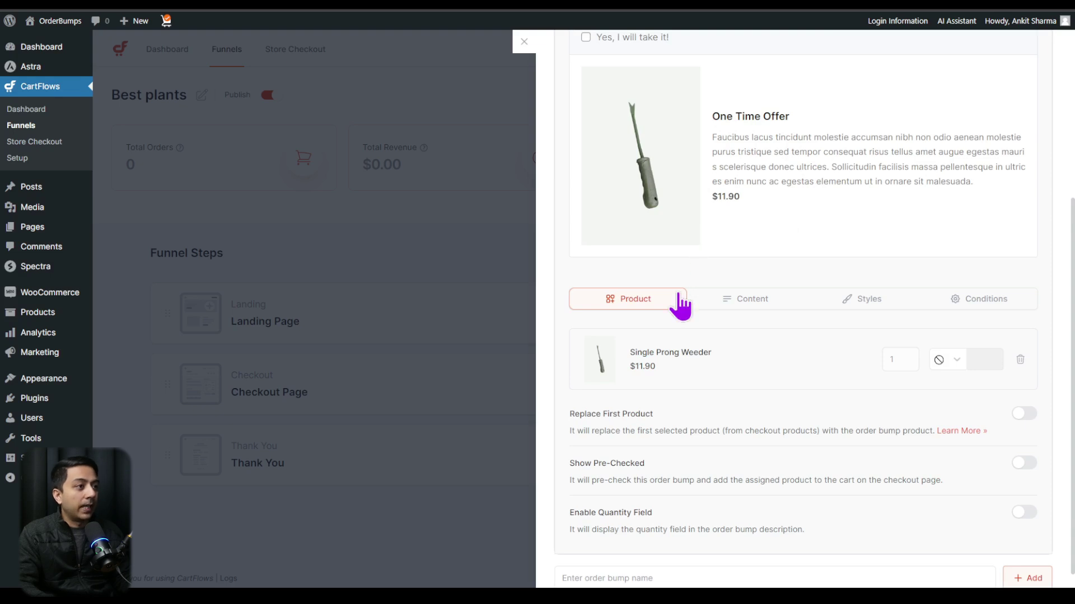
click(759, 301)
scroll(628, 109, up, 1)
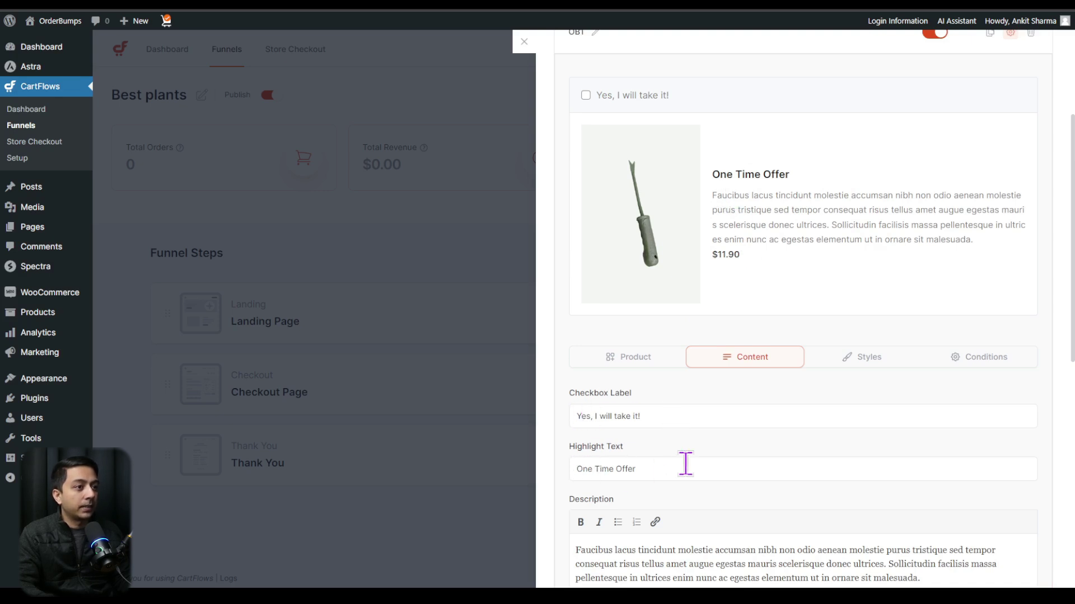
scroll(685, 464, down, 2)
drag(928, 461, 714, 435)
key(BackSpace)
text(...)
scroll(806, 370, down, 1)
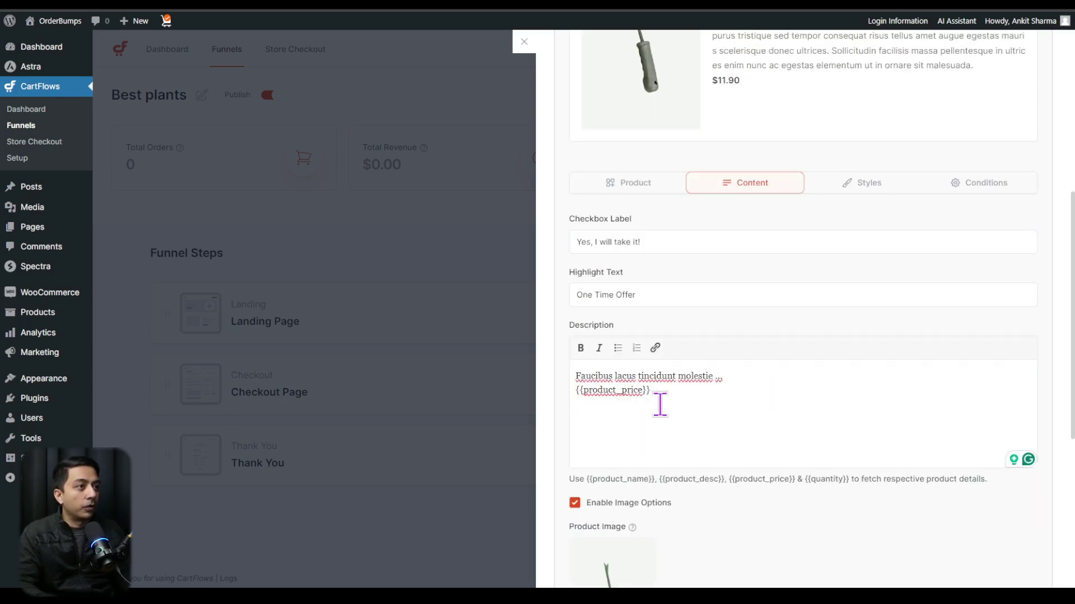
scroll(676, 433, down, 4)
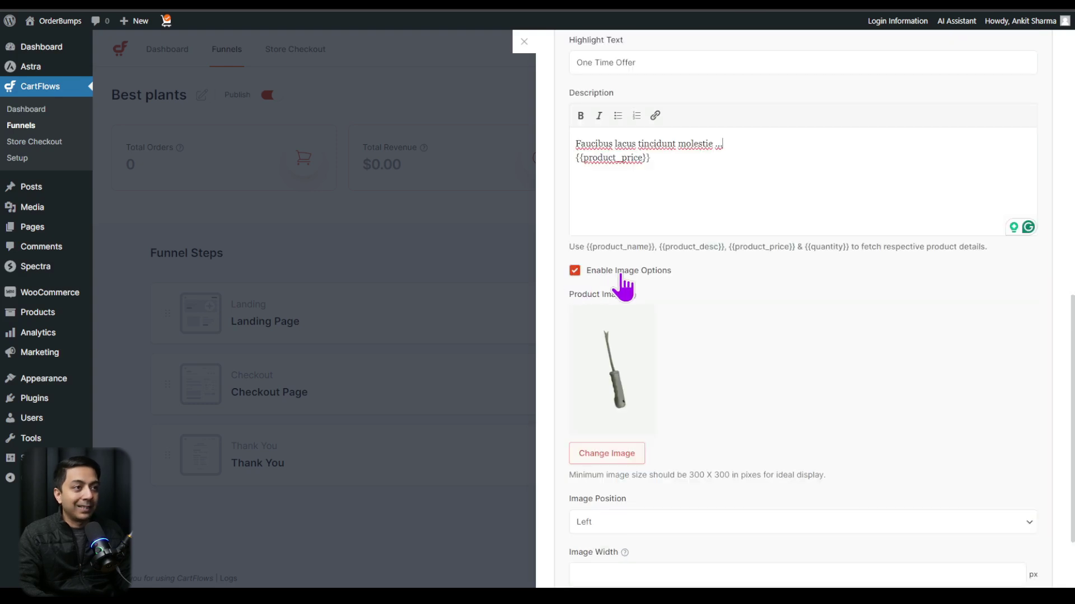
scroll(633, 280, down, 2)
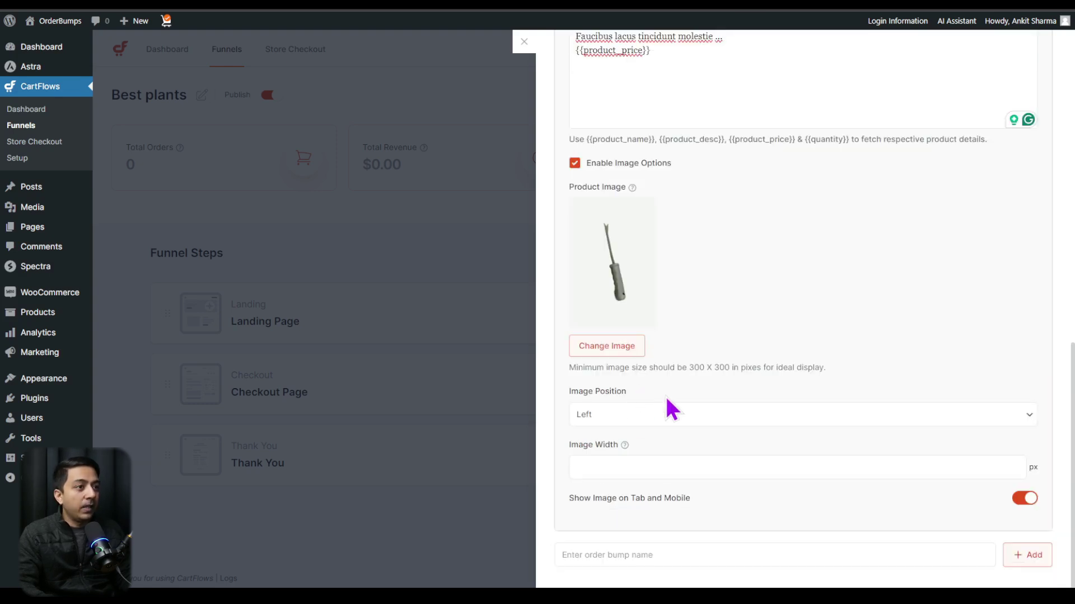
Set OB1's order bump skin to Style 4 in its layout styles.
click(644, 465)
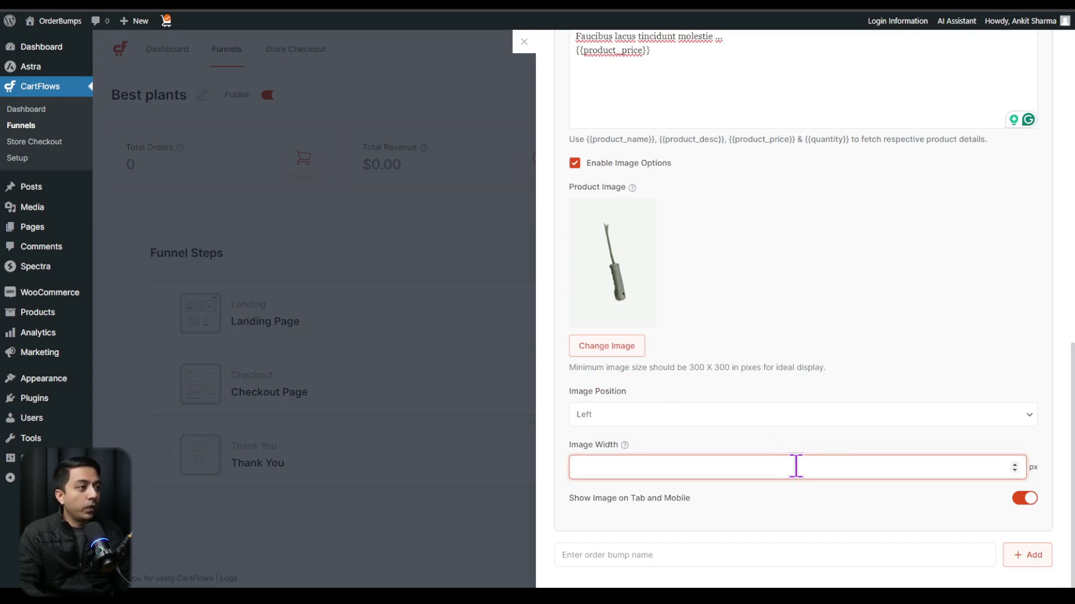
scroll(789, 492, up, 9)
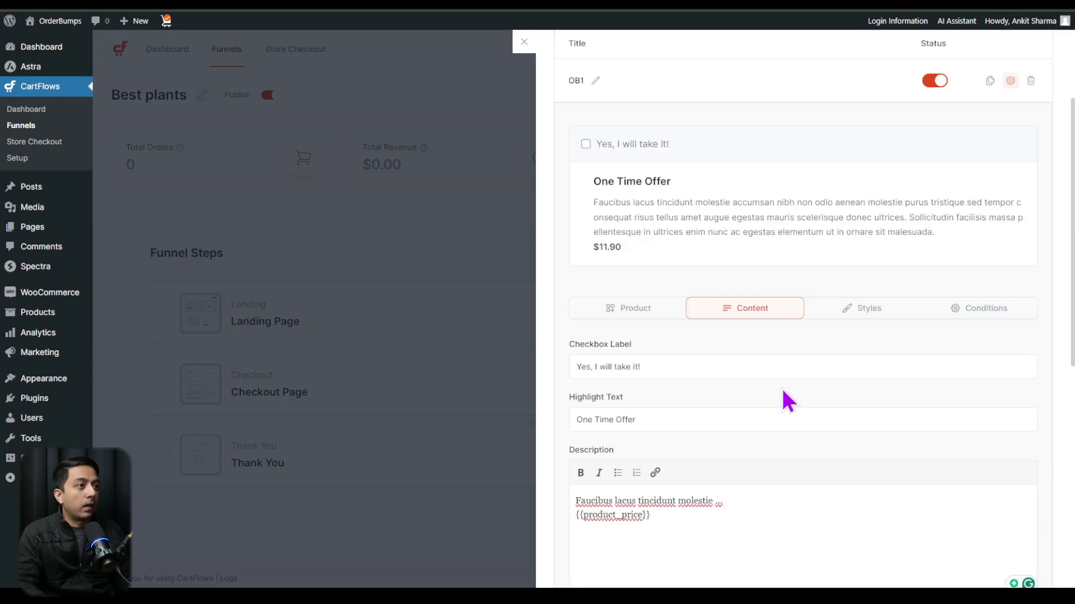
click(859, 308)
click(647, 407)
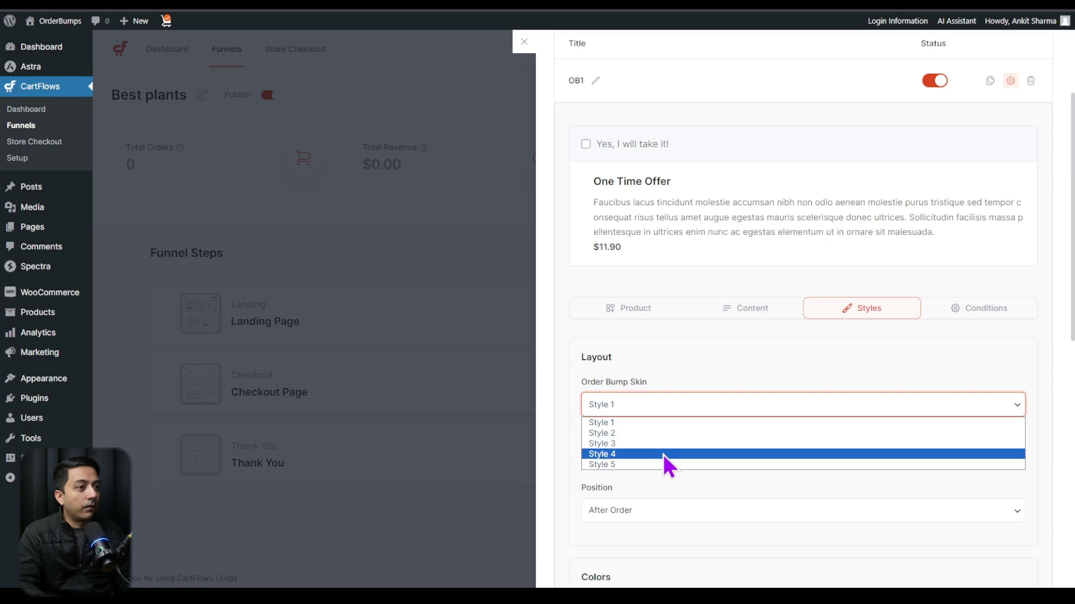
click(632, 453)
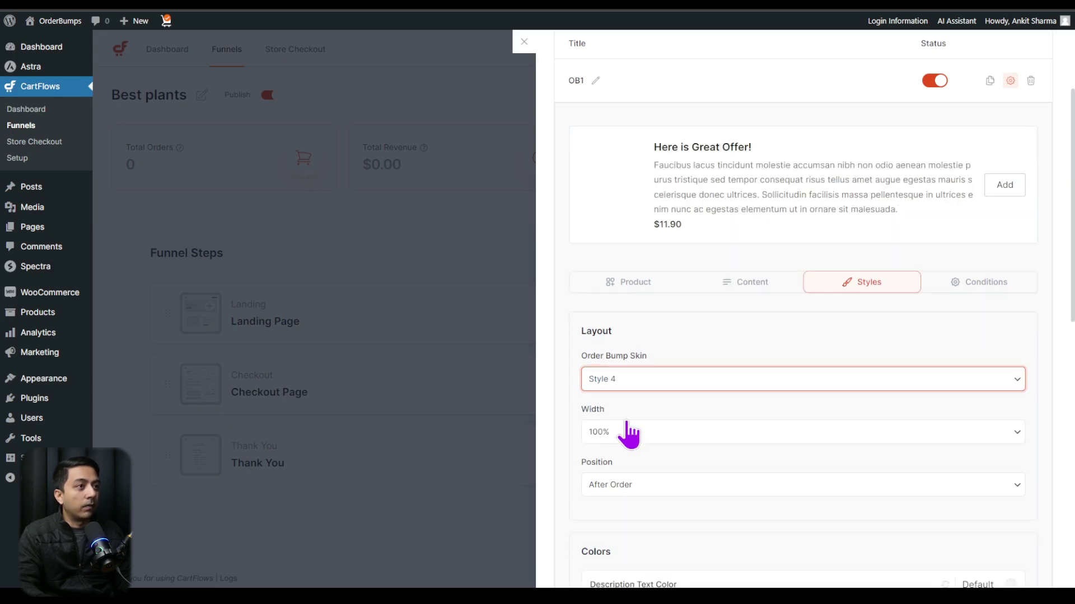
click(710, 188)
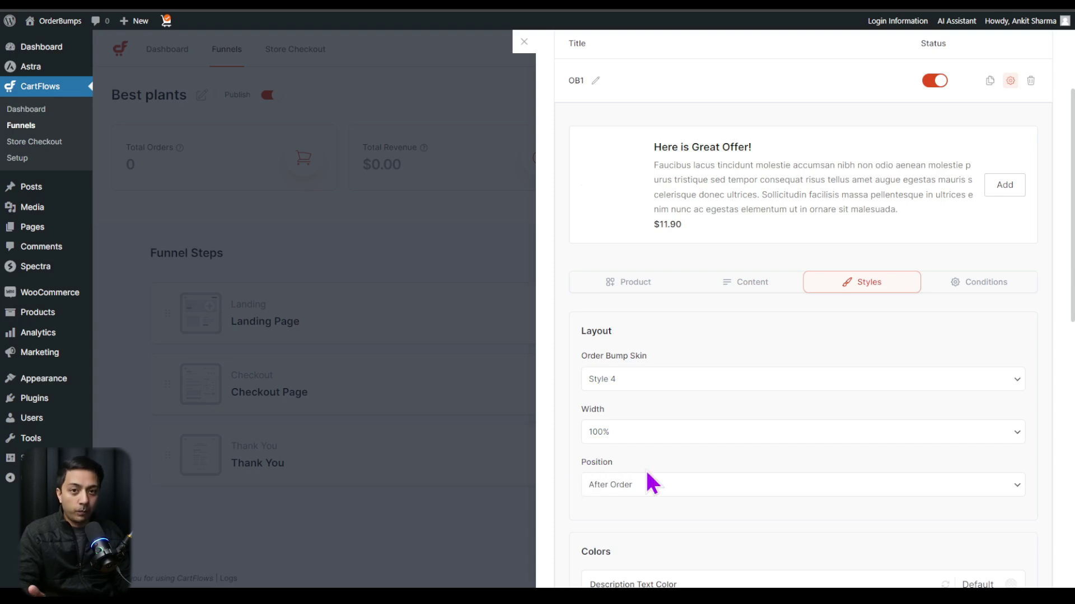
Set OB1's position on the checkout page to After Customer Details.
click(635, 492)
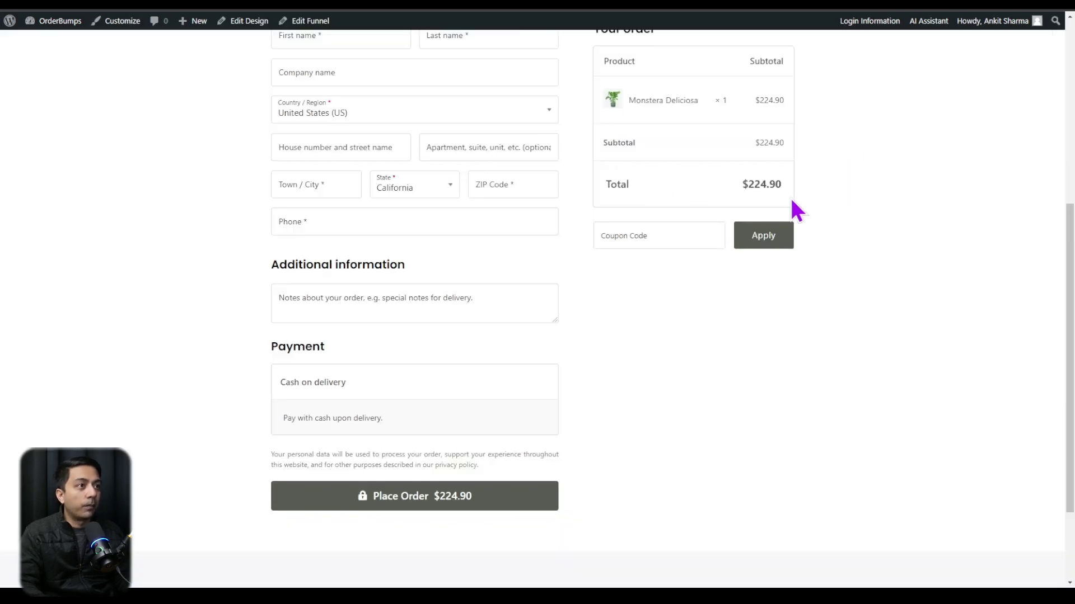
scroll(901, 216, up, 2)
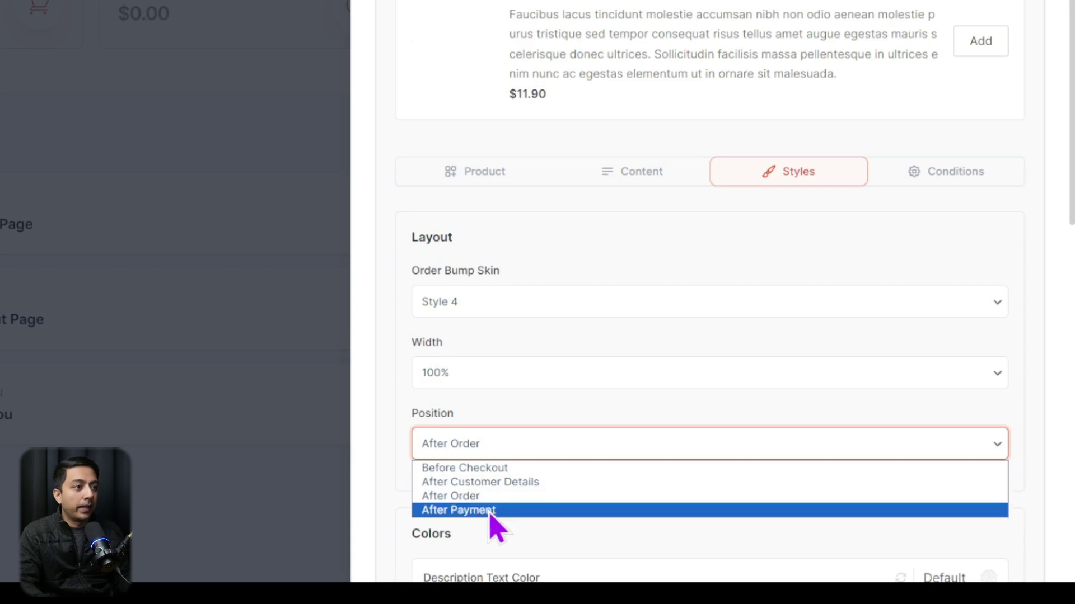
click(537, 482)
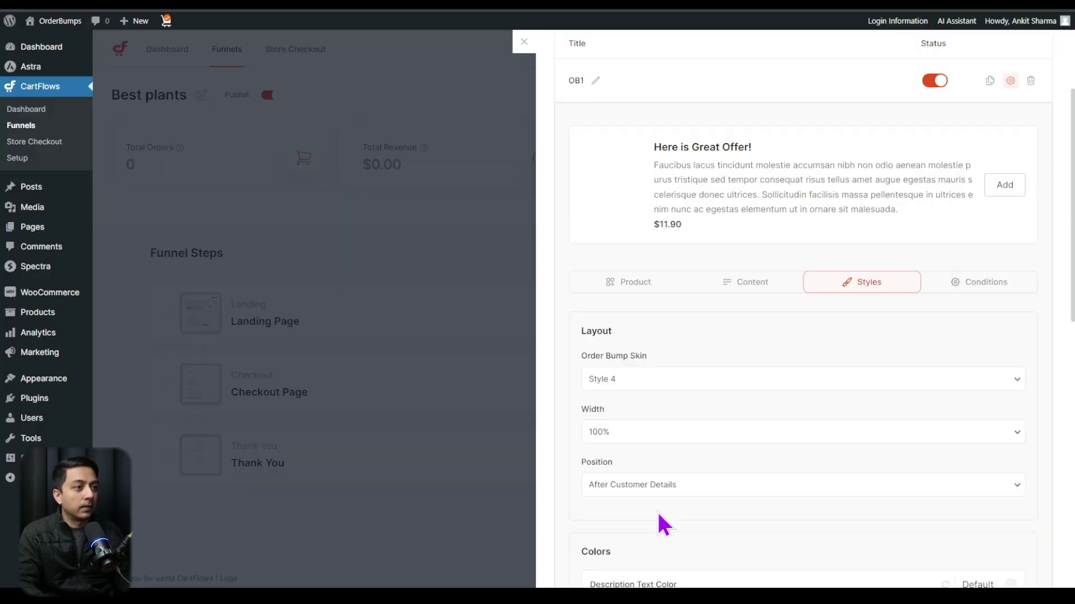
Give OB1 a light green box background color and check it in the order bump preview.
scroll(694, 450, down, 2)
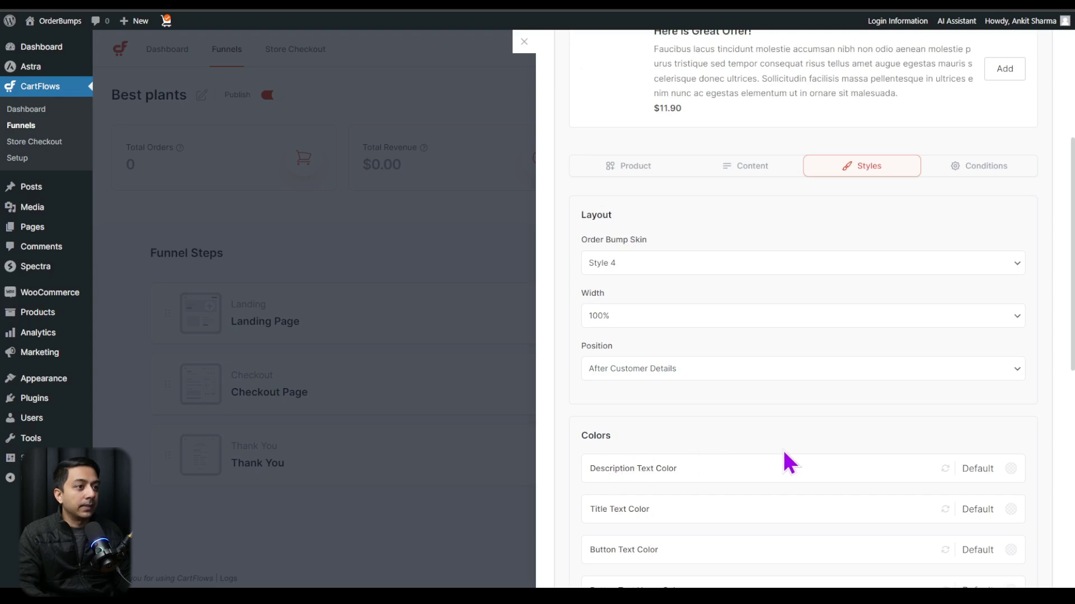
scroll(782, 456, down, 4)
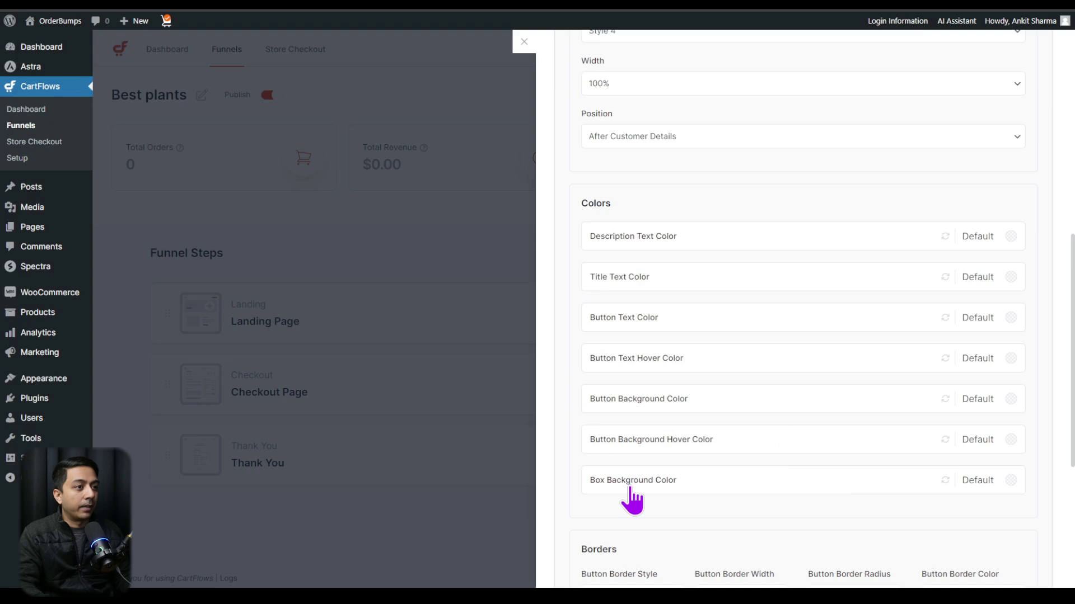
click(1005, 481)
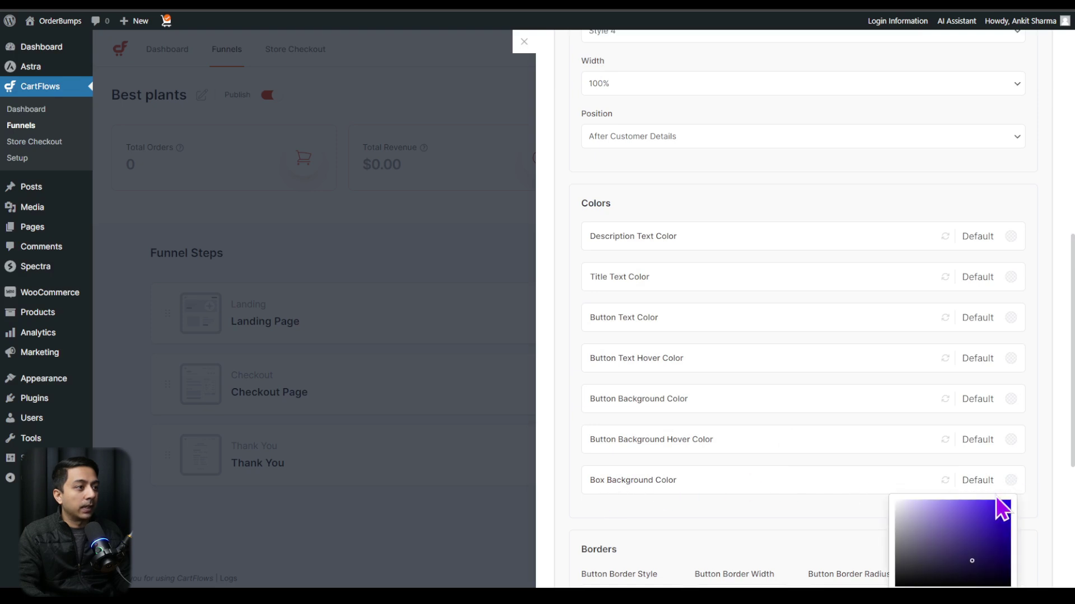
scroll(996, 501, down, 3)
click(929, 483)
drag(931, 367, 916, 337)
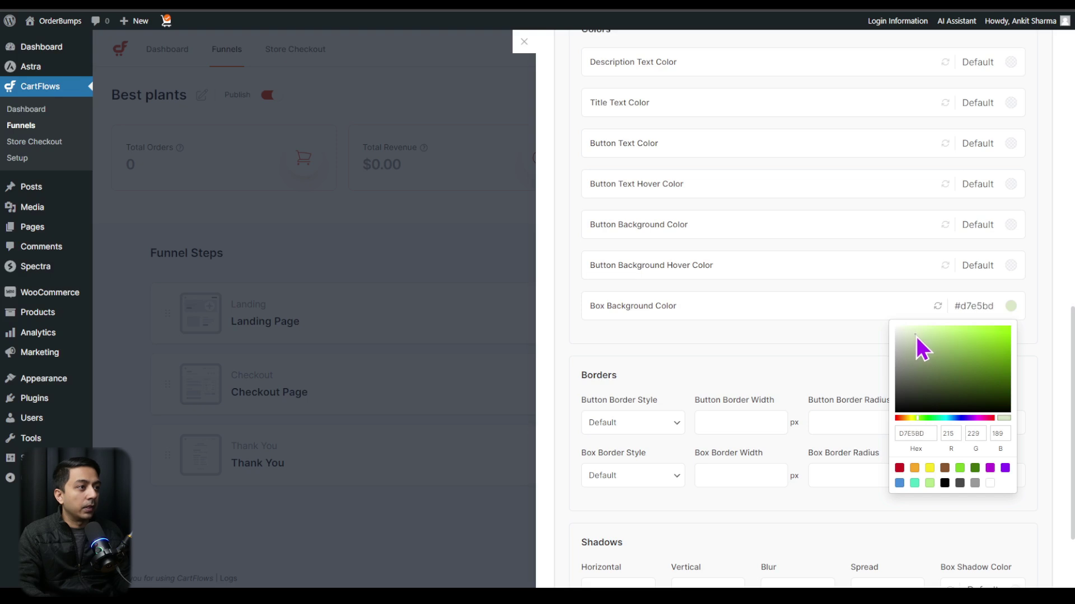
click(846, 341)
scroll(839, 336, up, 6)
scroll(836, 334, up, 4)
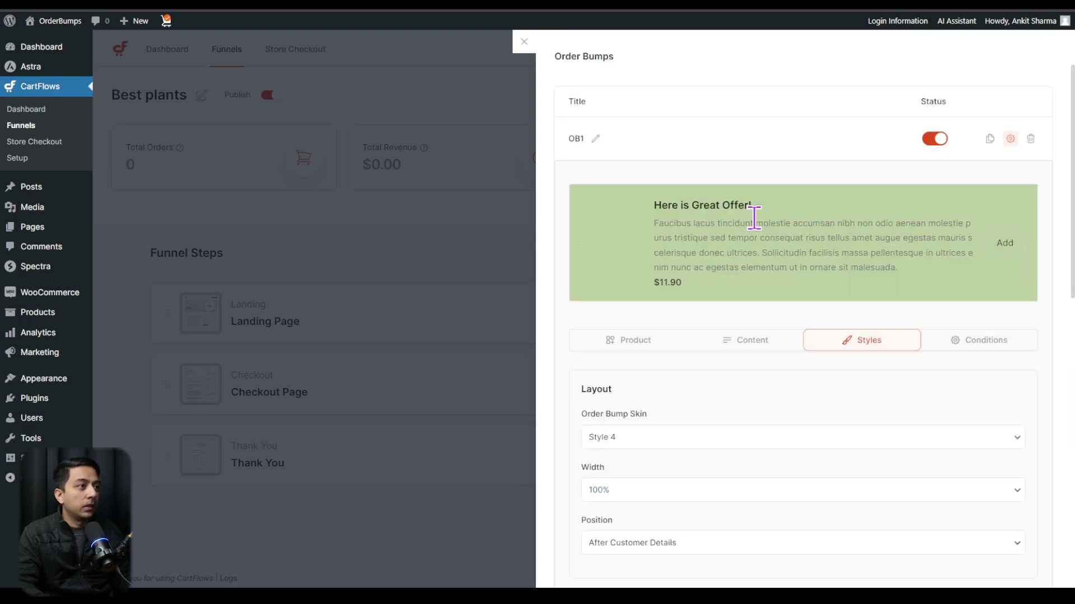
scroll(858, 311, down, 4)
scroll(851, 353, up, 3)
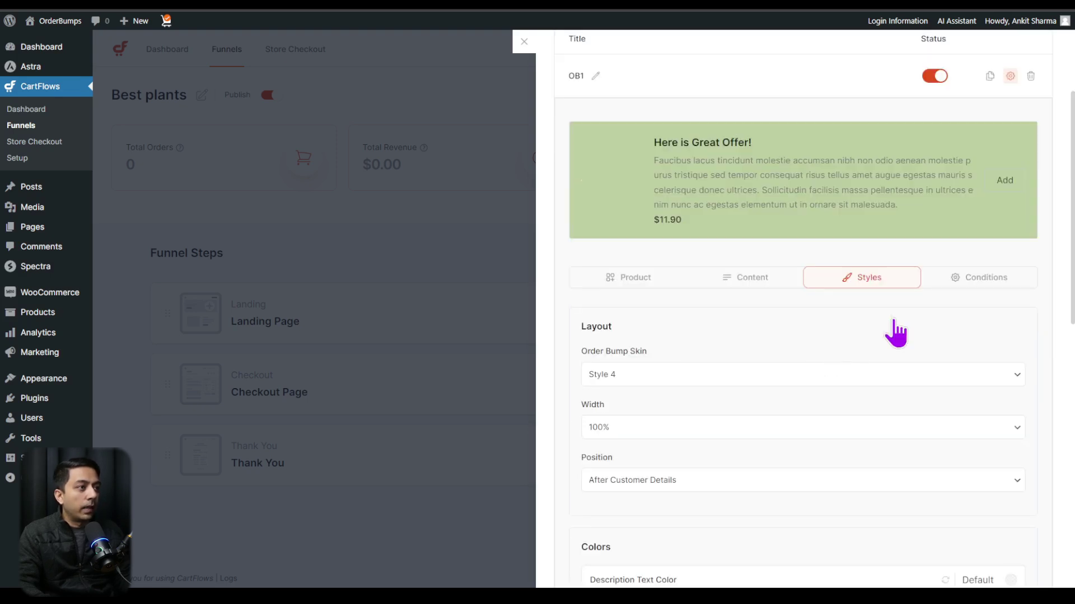
Enable the conditional order bump option for OB1 to review its condition settings, and switch it off again.
click(980, 280)
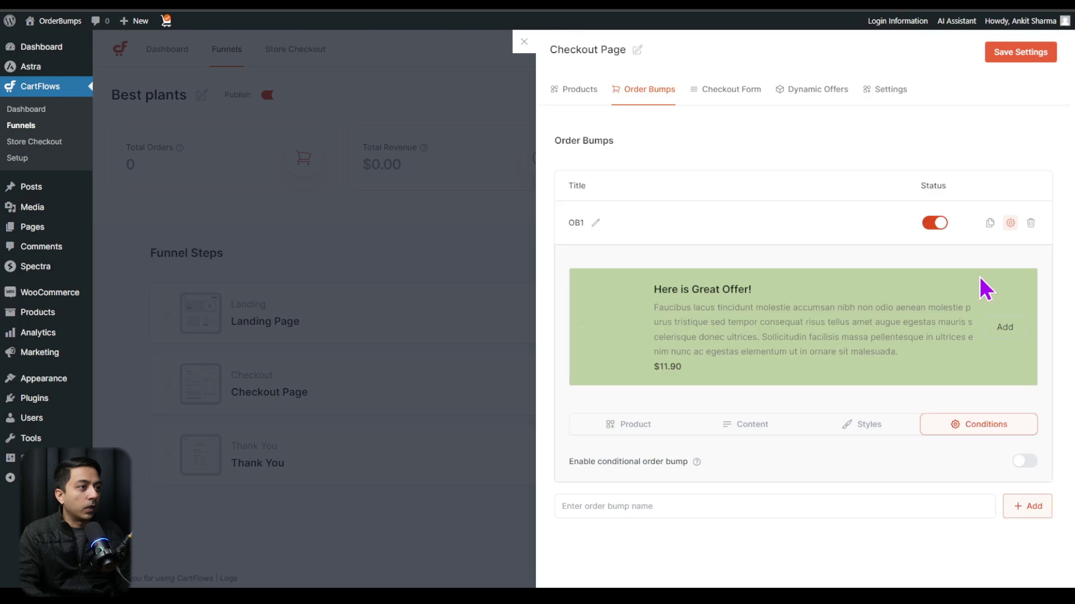
click(1026, 461)
scroll(999, 470, down, 1)
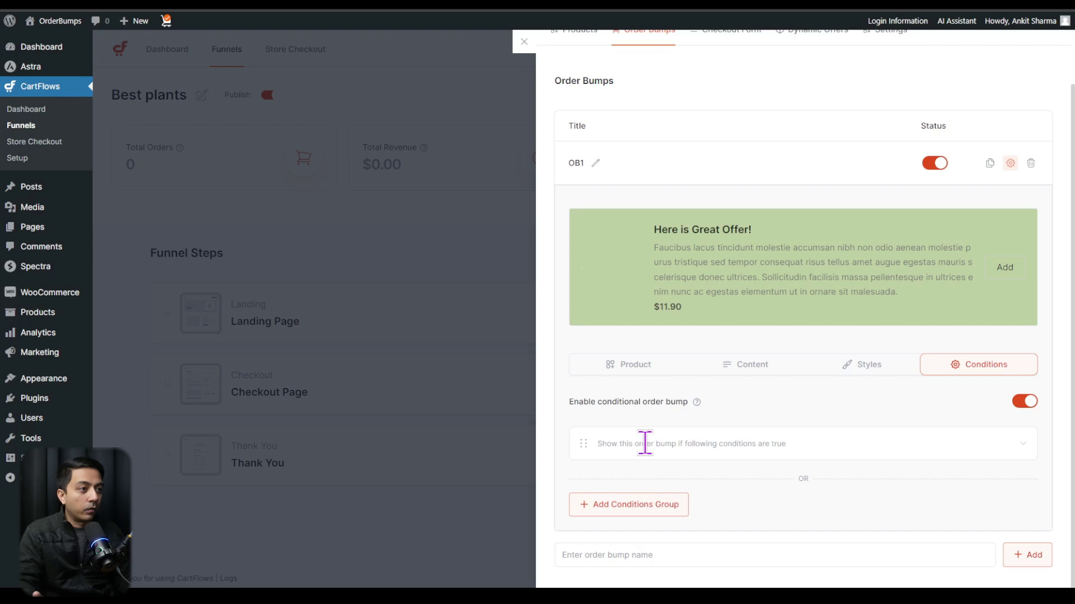
click(1024, 401)
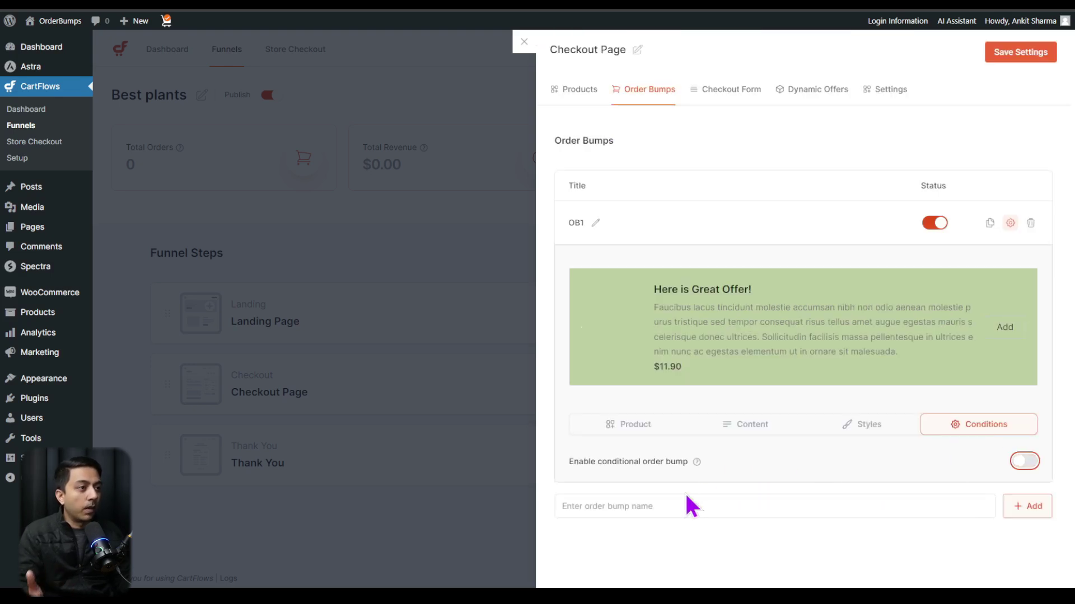
Save the checkout settings and review how OB1 appears on the live checkout page.
click(996, 59)
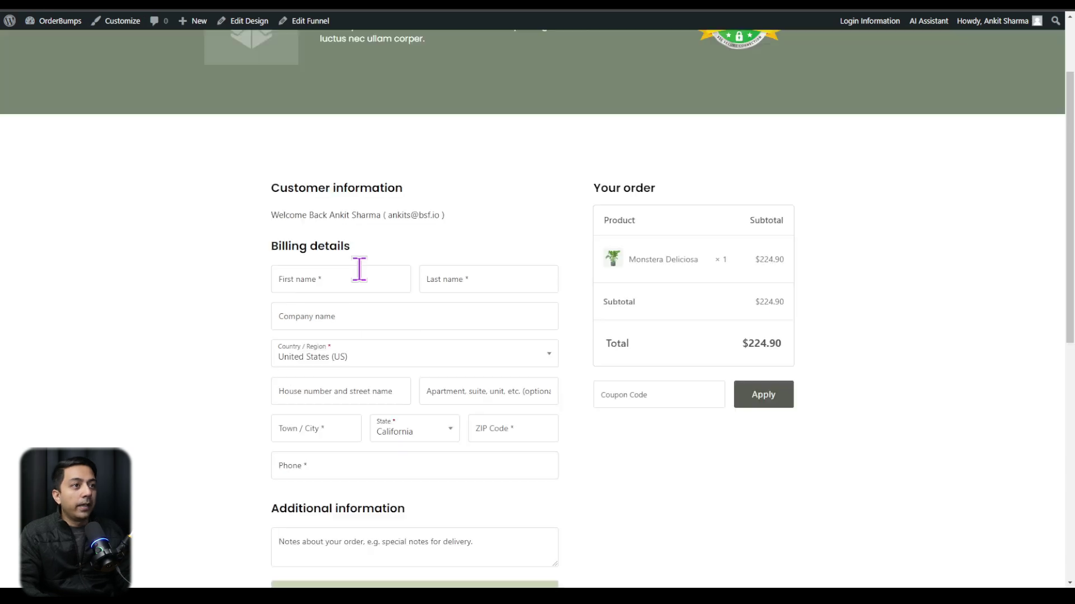
scroll(360, 269, down, 4)
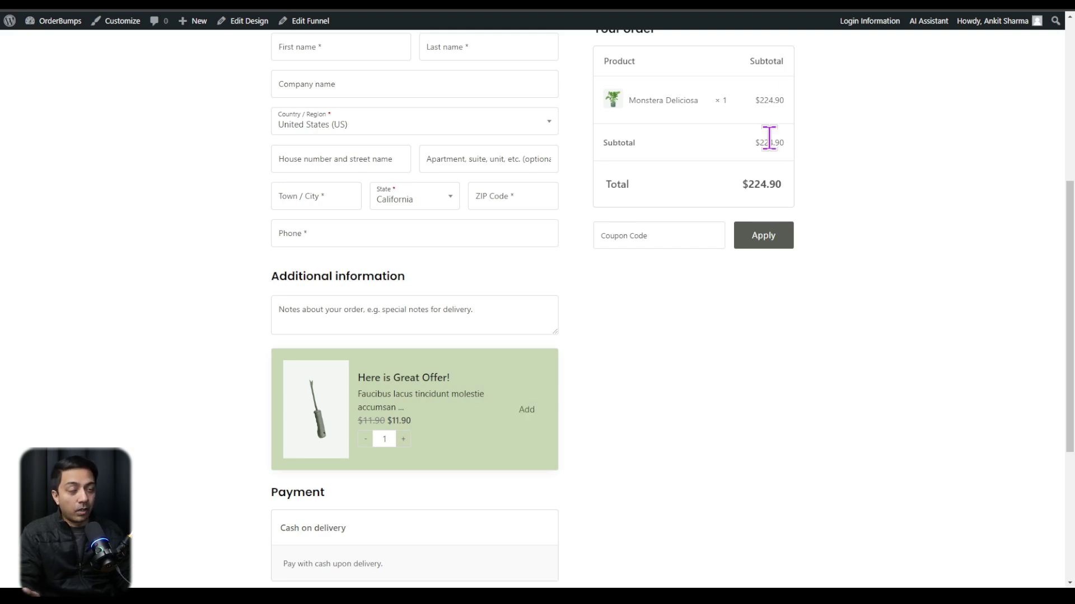
click(786, 10)
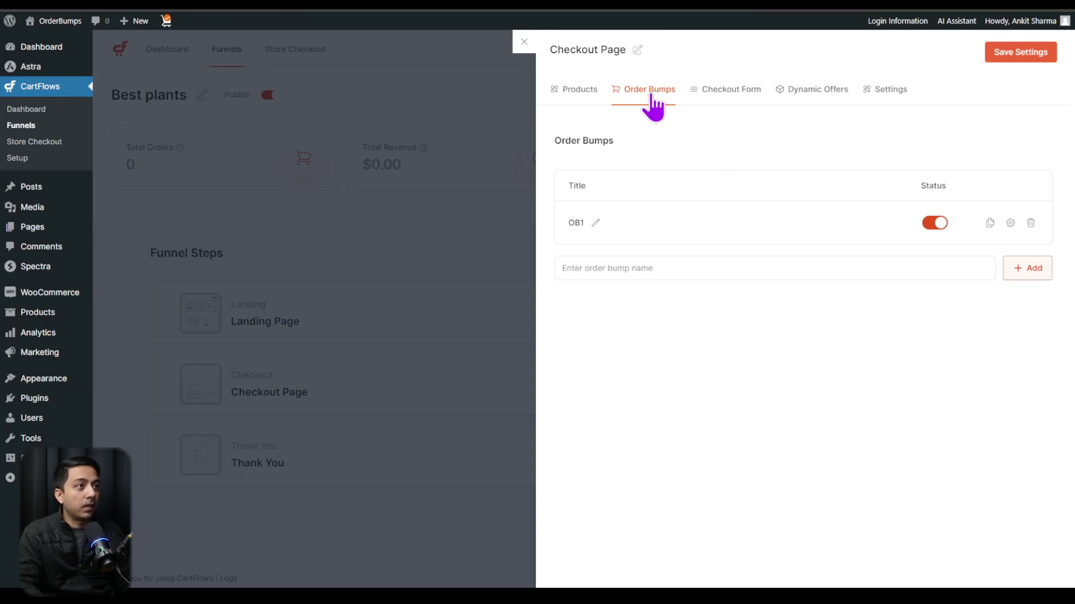
Add a second order bump named OB2 to the Checkout Page.
click(929, 269)
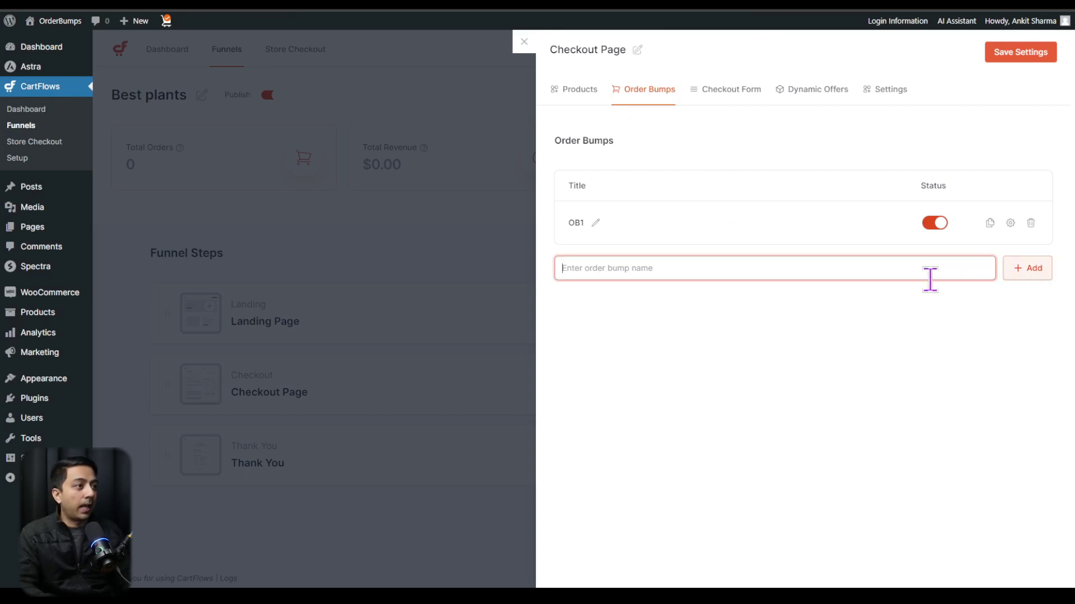
text(OB2)
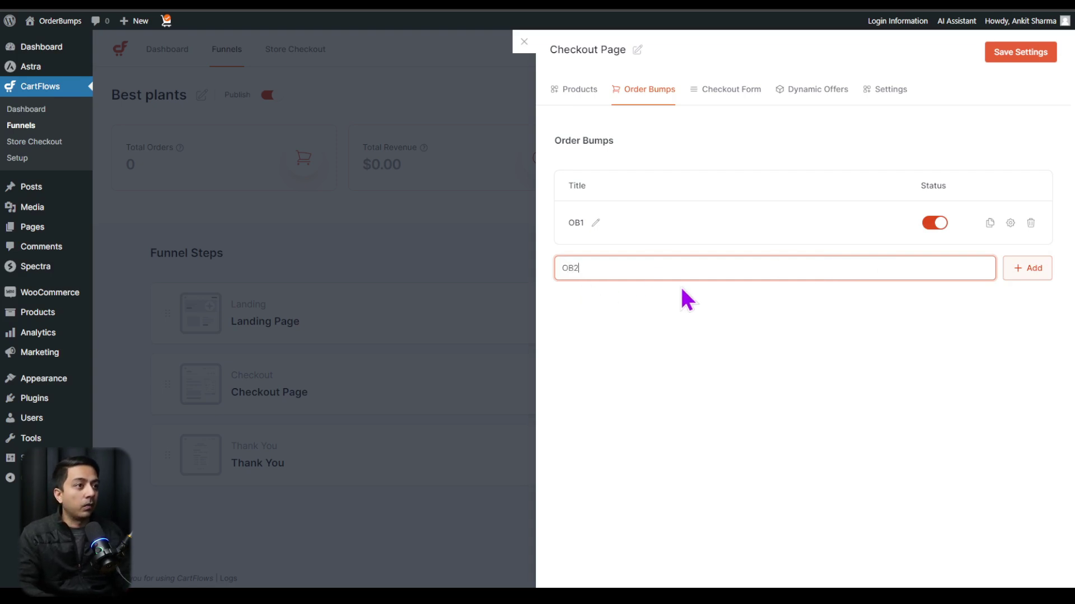
click(1035, 272)
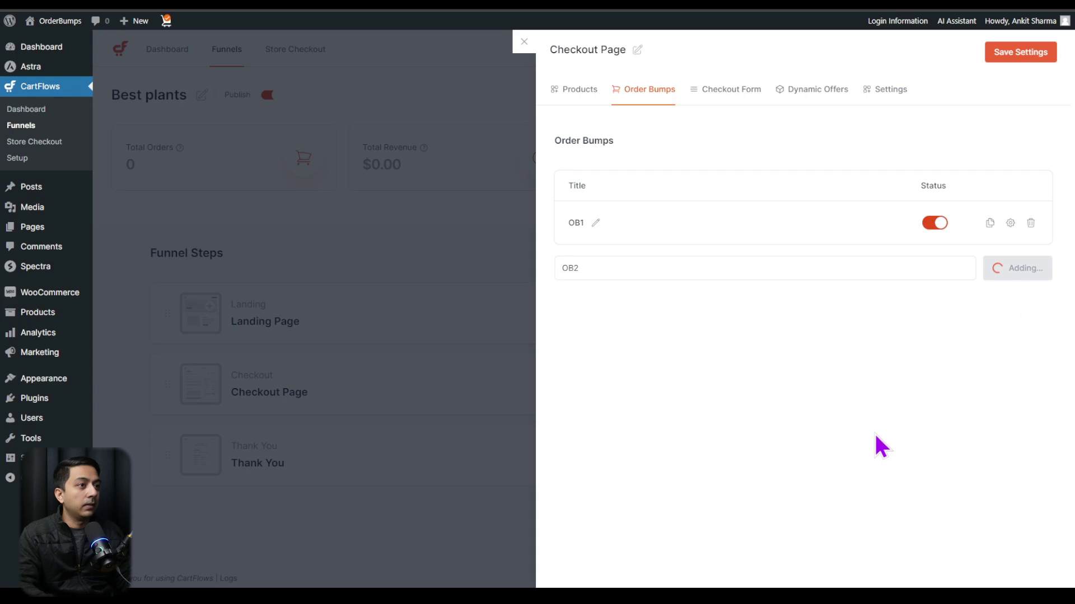